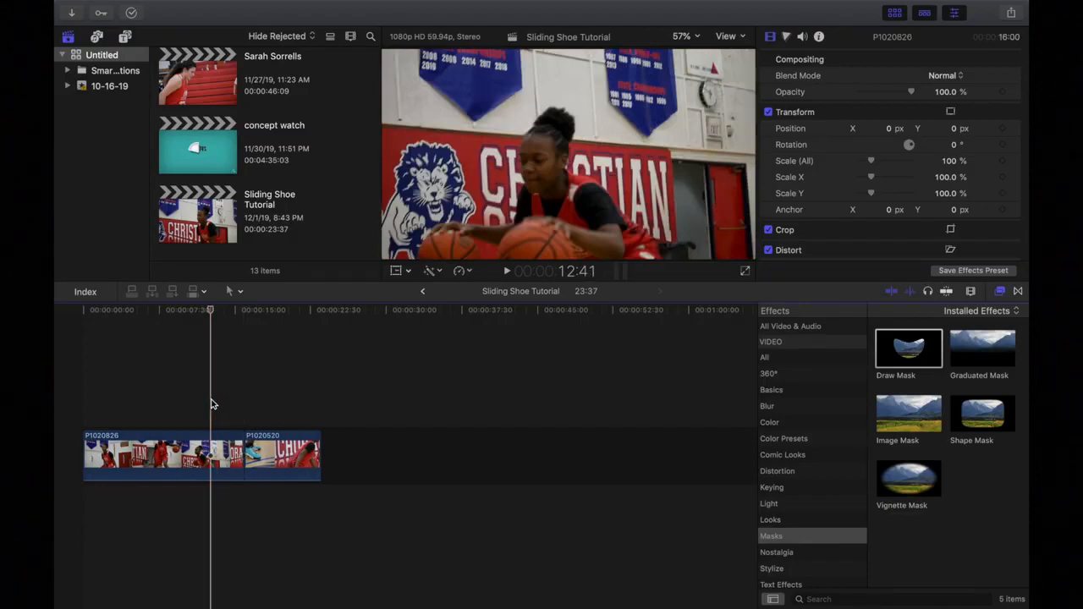
Select clips P1020826 and P1020520, ending on P1020520's start edit point.
click(166, 454)
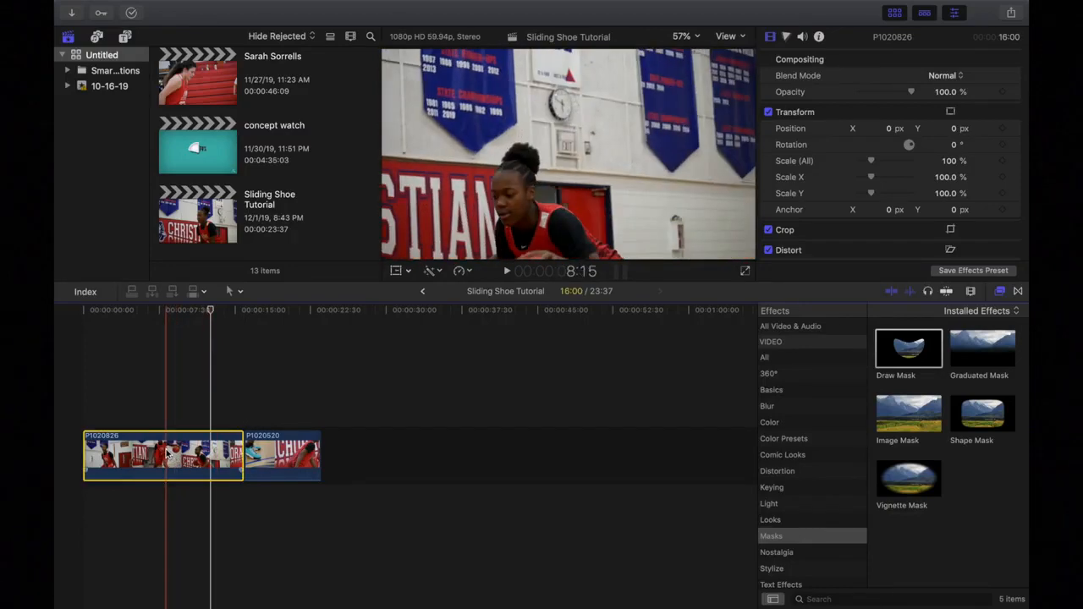
click(287, 454)
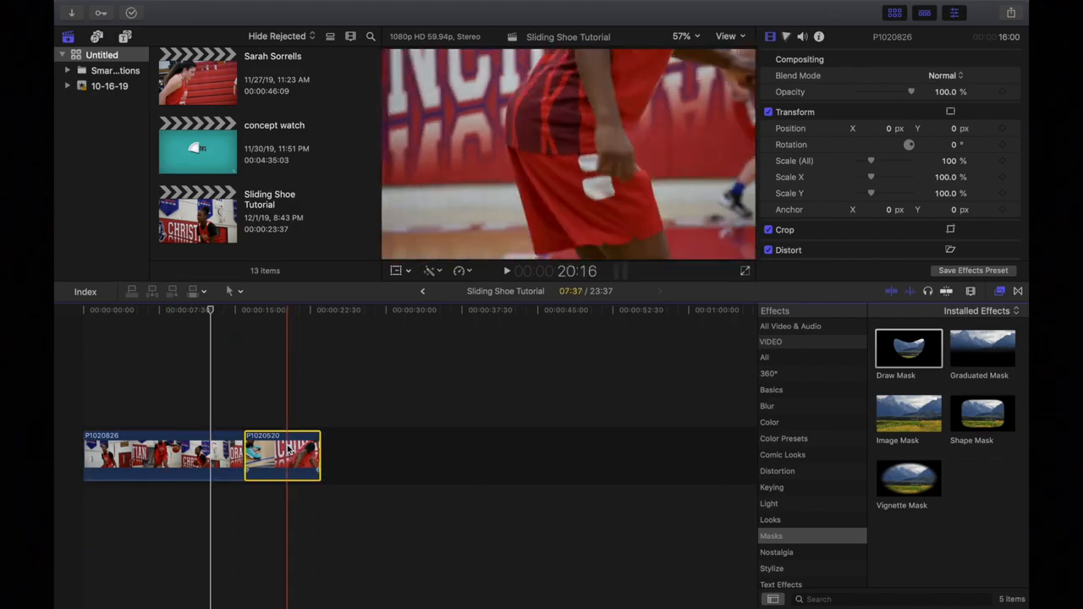
click(191, 452)
click(278, 450)
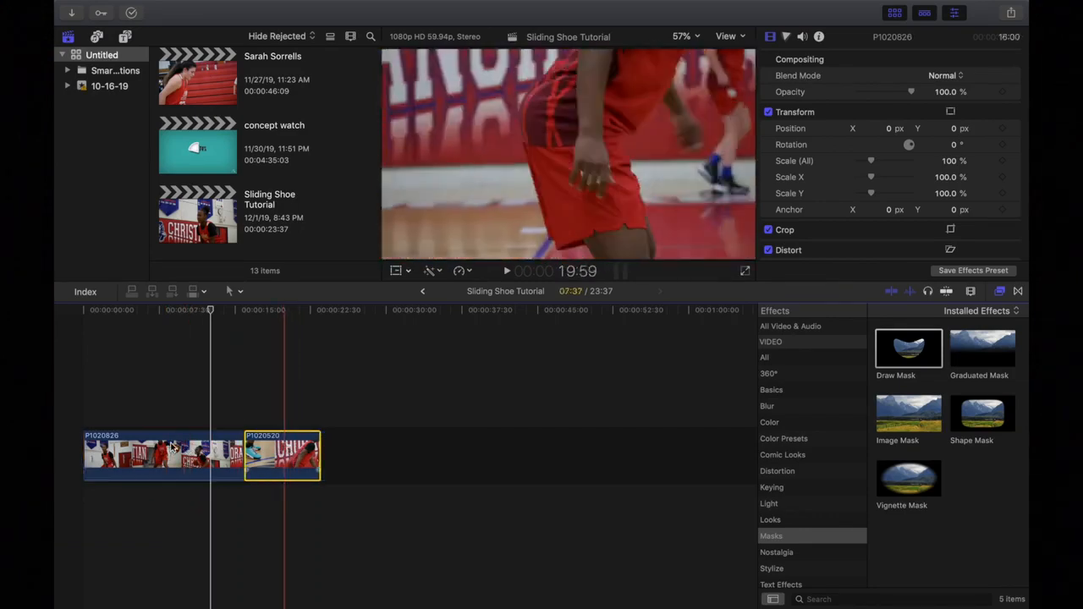
click(171, 447)
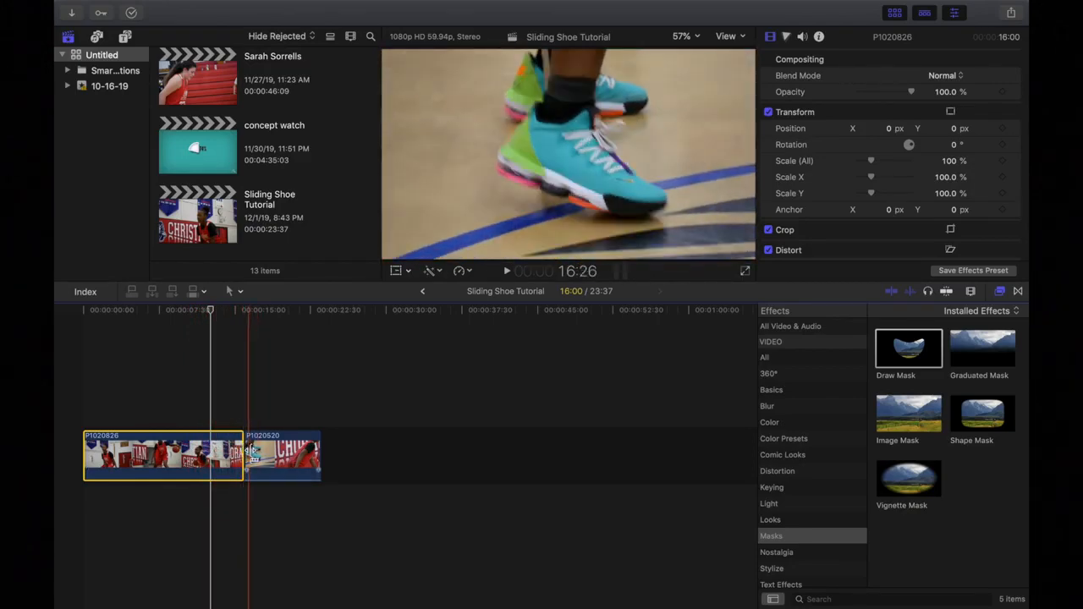
click(247, 453)
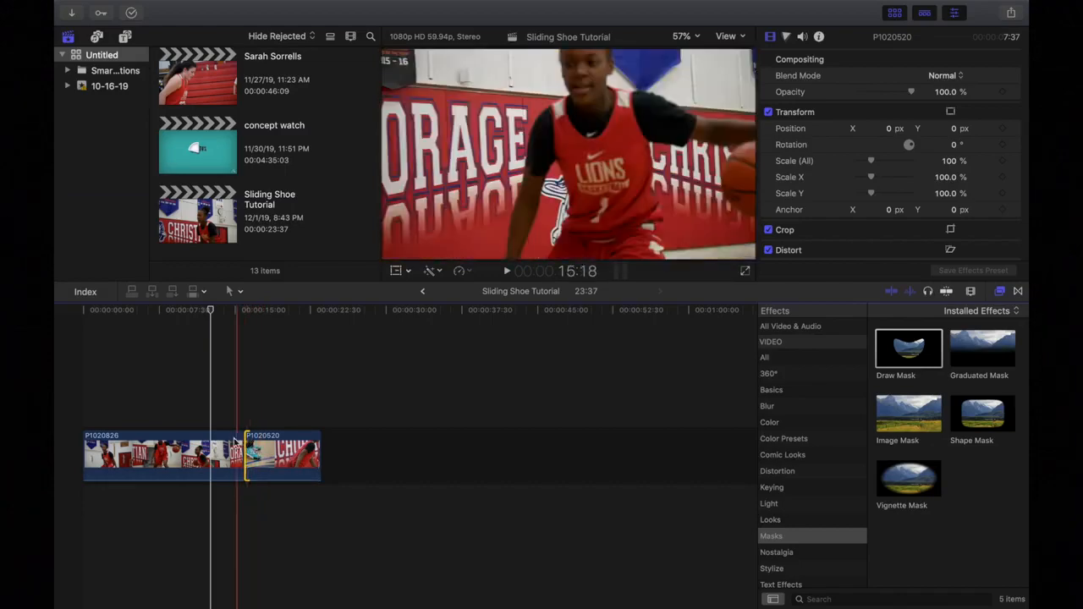
Park the playhead at 16:00 on the shoe shot's first frame and add a freeze frame.
click(246, 313)
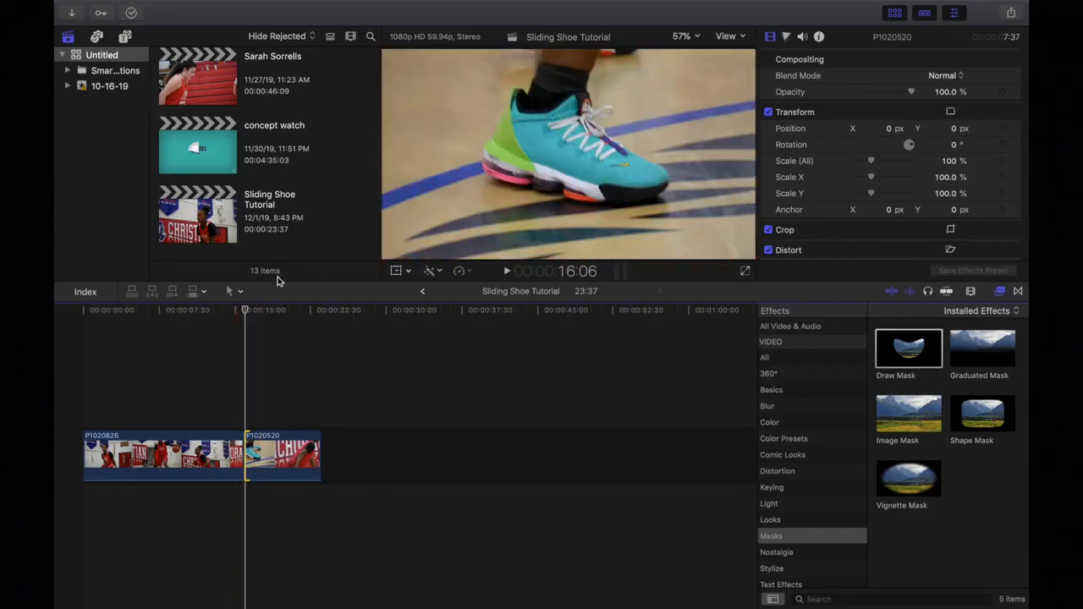
key(Left)
key(Left)
key(Left)
key(Left)
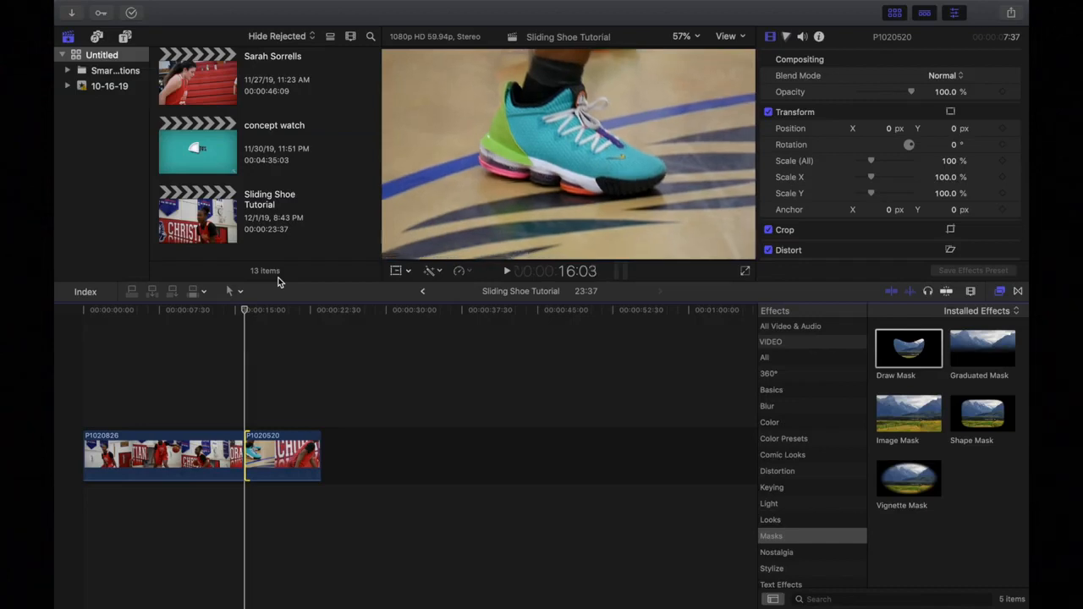
key(Left)
key(Left)
key(Left)
key(Right)
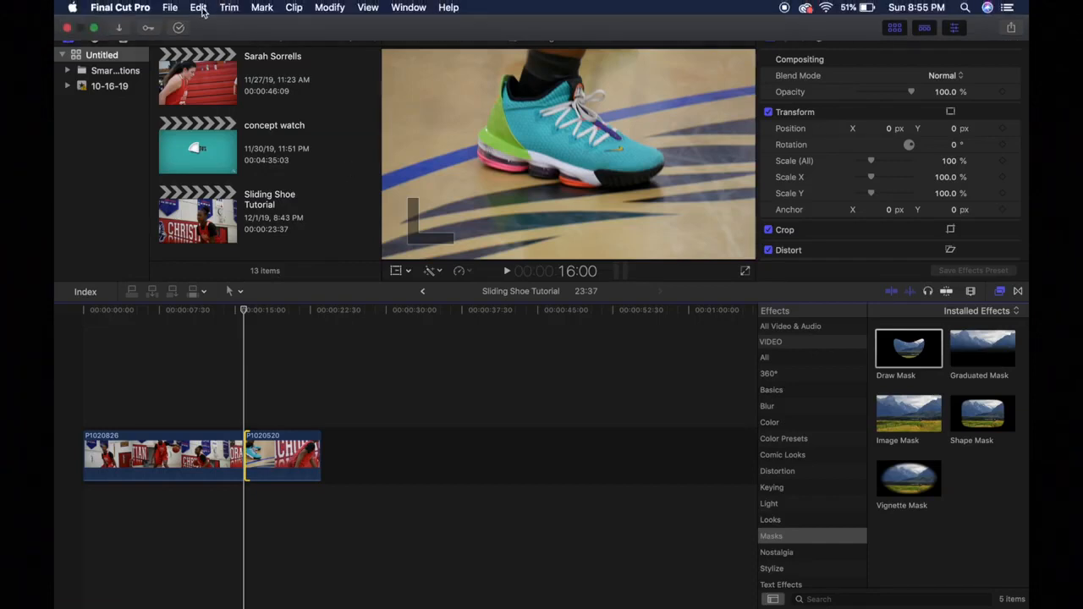
click(203, 10)
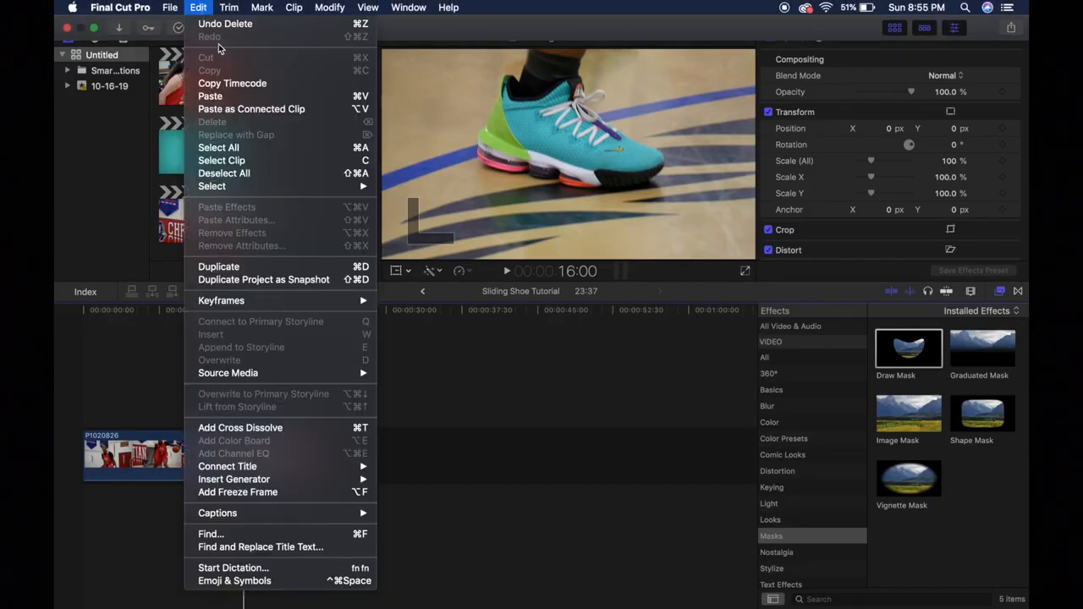
click(237, 494)
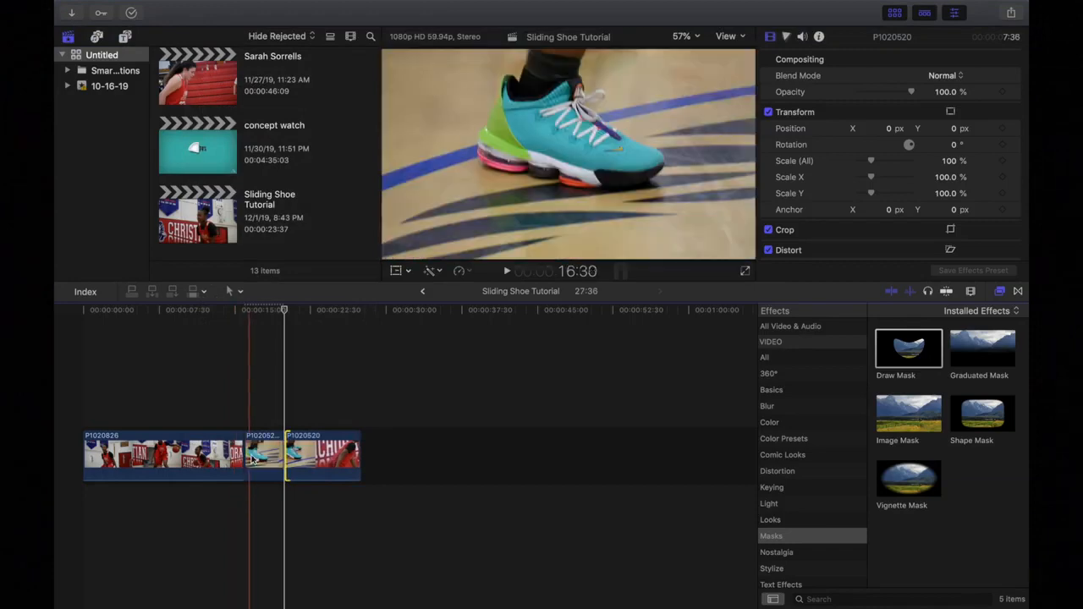
scroll(249, 443, up, 1)
scroll(249, 442, up, 1)
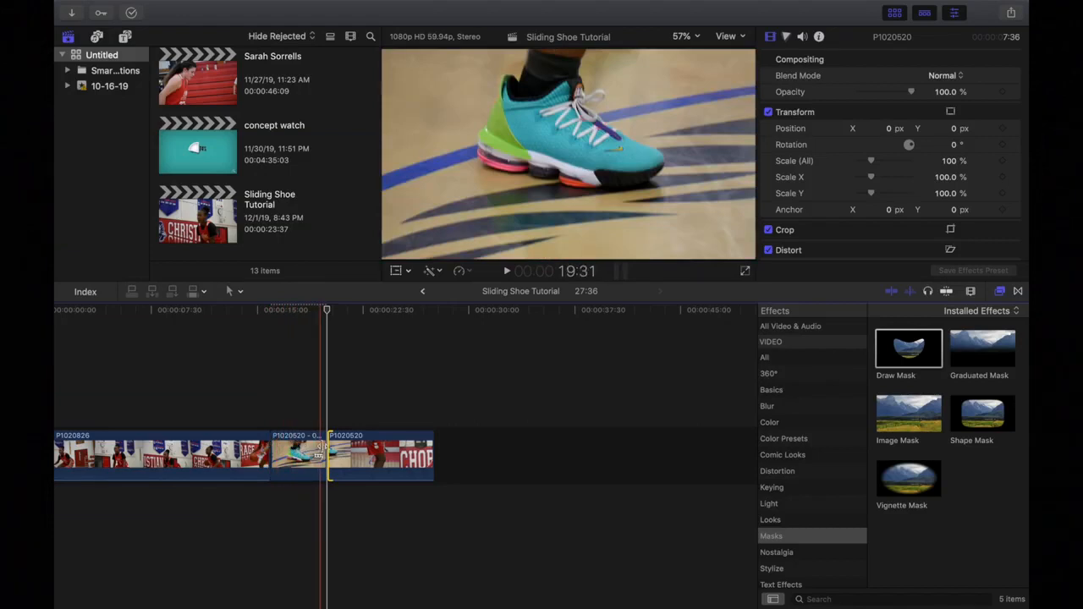
Drag the shoe freeze frame above the storyline as a connected clip and zoom the timeline in.
click(296, 456)
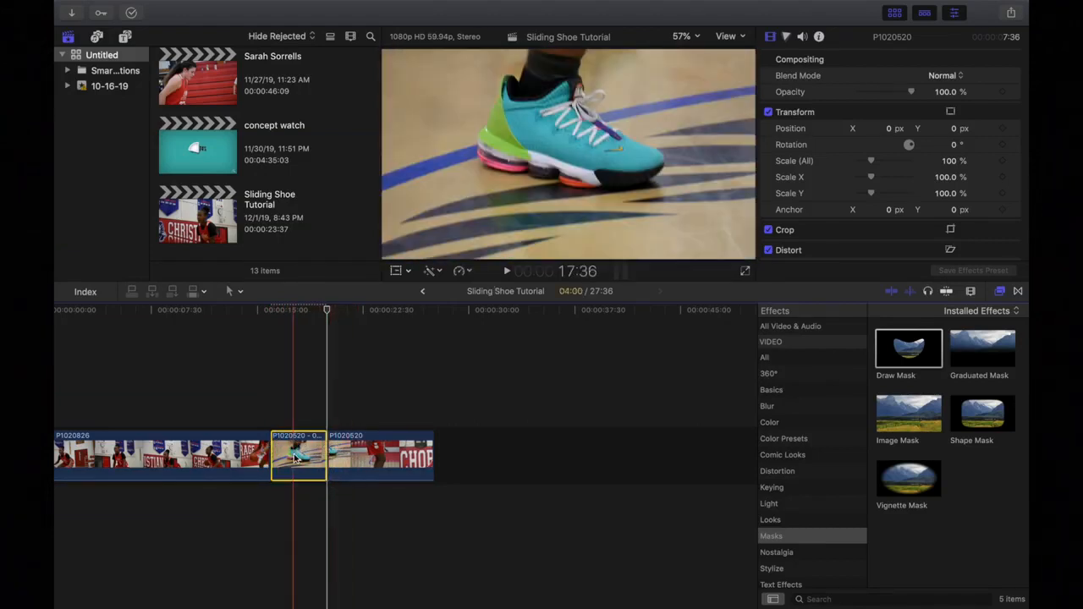
drag(296, 457, 296, 395)
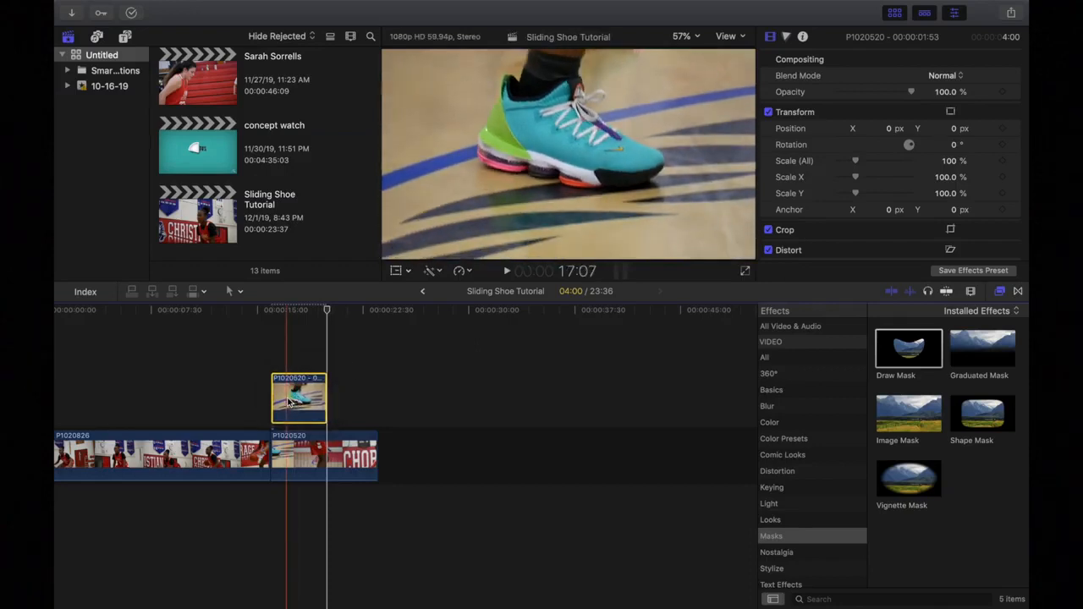
key(super+equal)
key(super+equal)
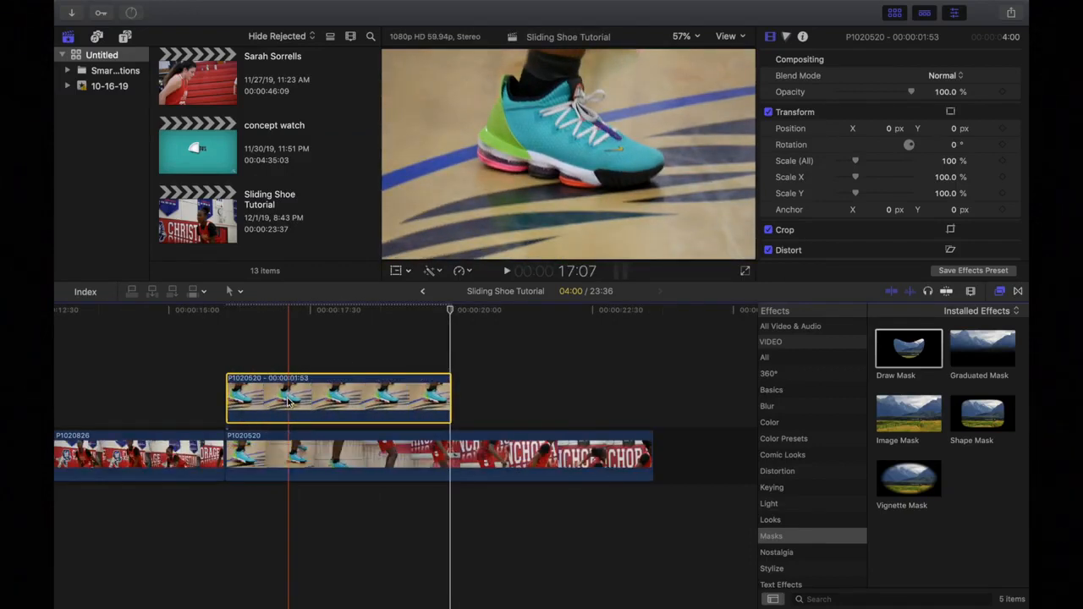
scroll(256, 402, left, 5)
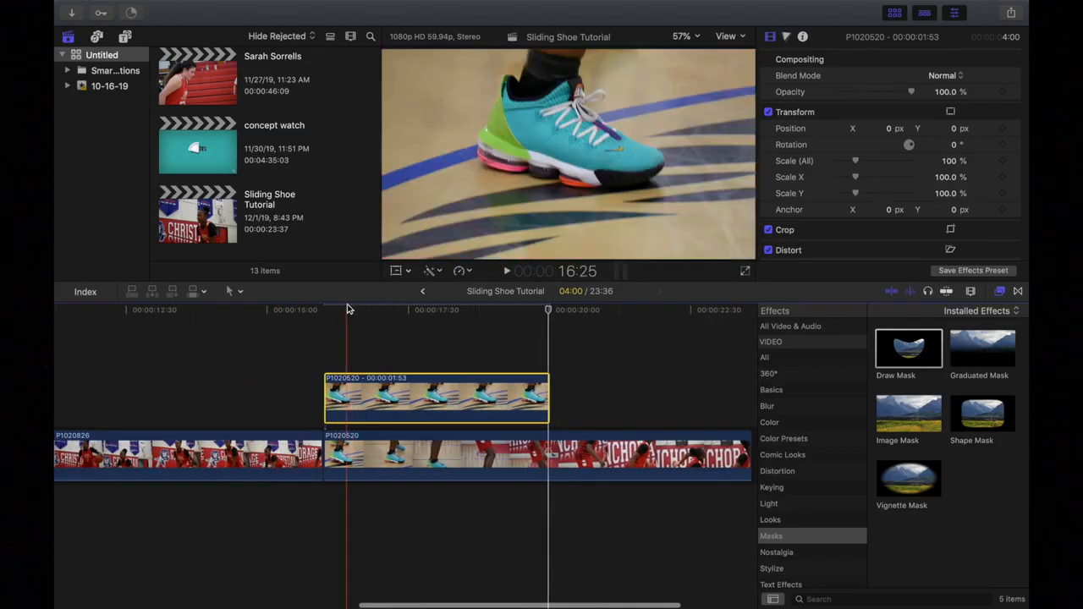
key(super+equal)
key(super+equal)
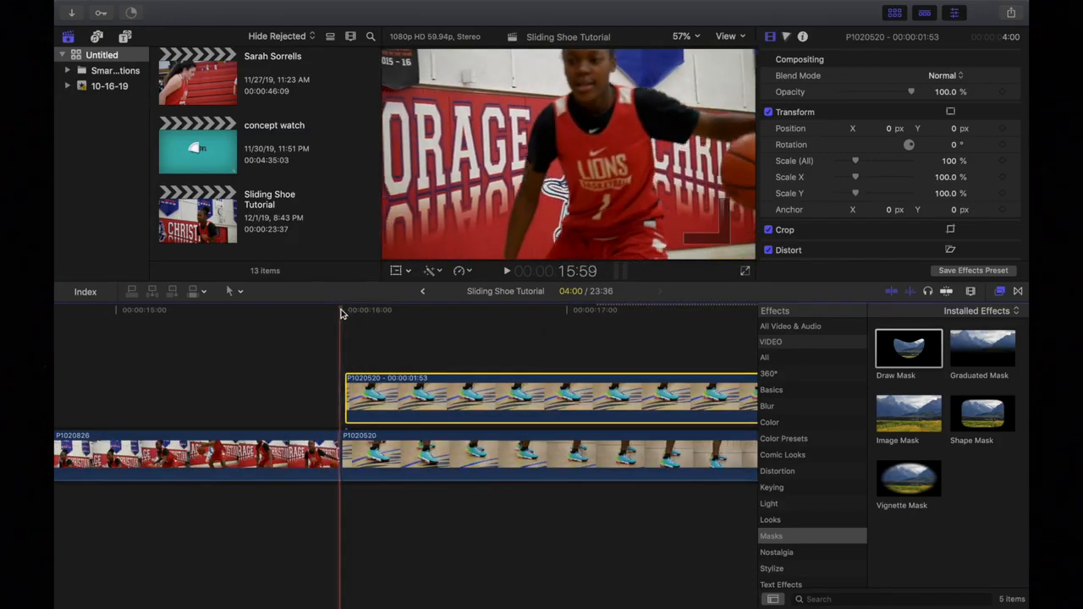
Place the playhead on the first shoe frame, then step back six frames.
click(340, 312)
drag(341, 312, 344, 312)
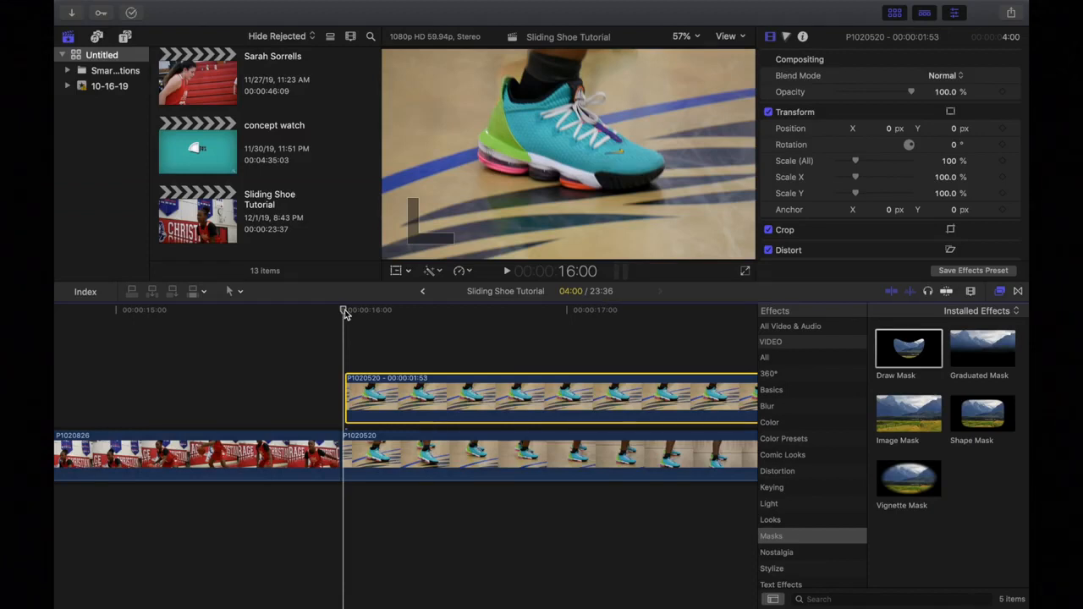
key(Left)
key(Left)
key(Left)
key(Left)
key(Left)
key(Left)
key(Left)
key(Left)
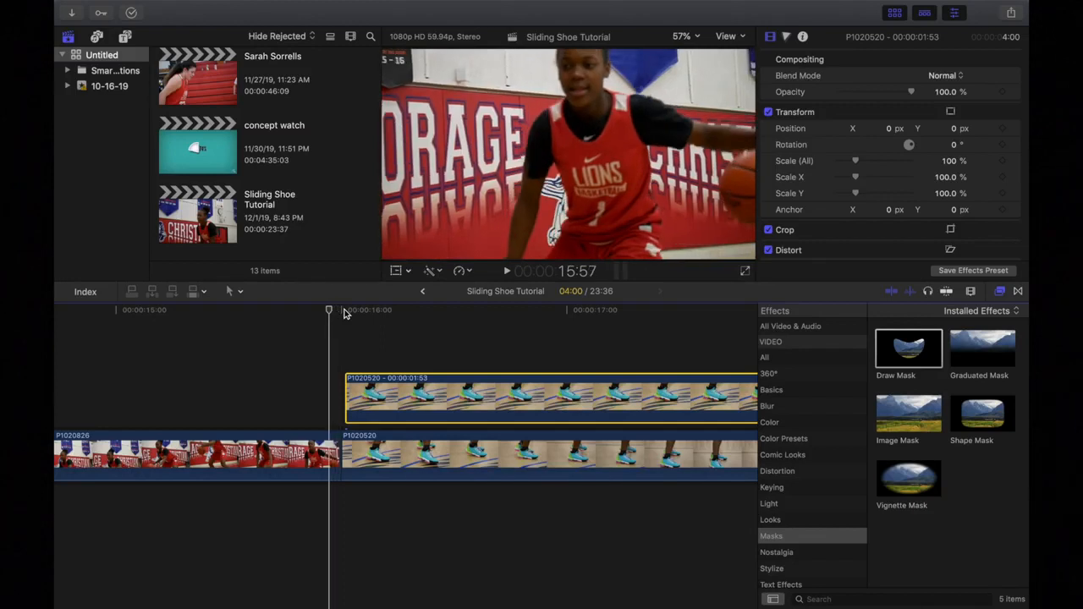
key(Left)
key(Left)
key(Left)
key(Left)
key(Left)
key(Left)
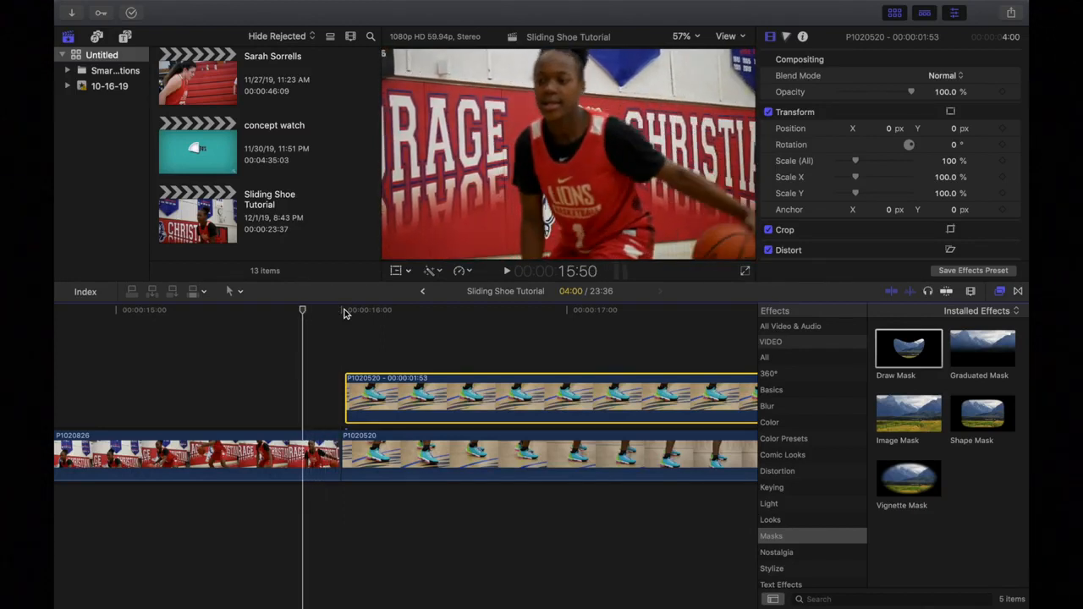
key(Left)
key(Left)
key(Left)
key(Left)
key(Left)
key(Left)
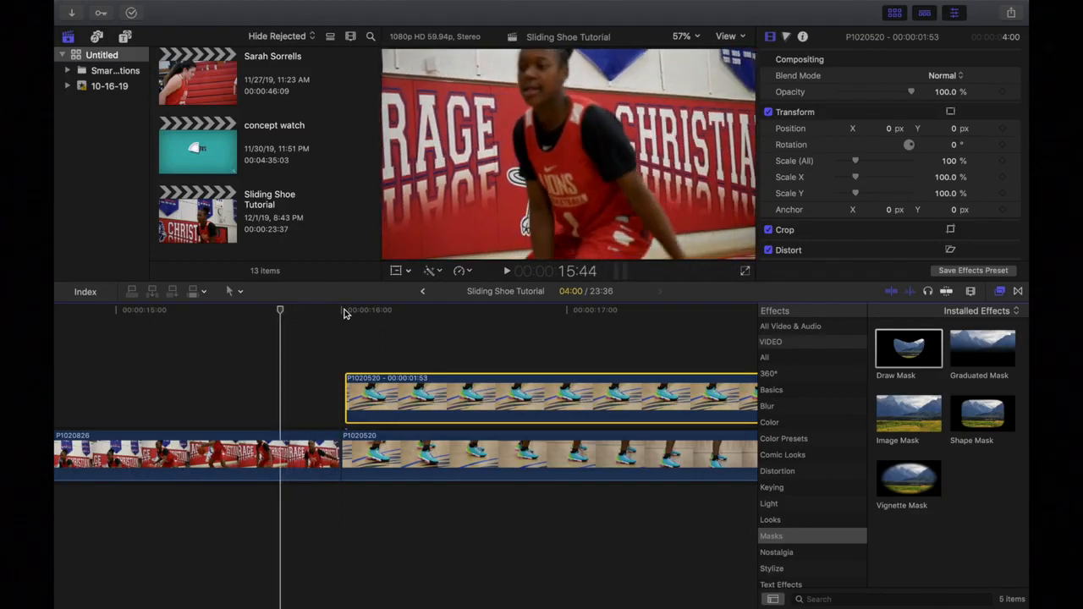
key(Left)
key(Left)
key(Left)
key(Left)
key(Left)
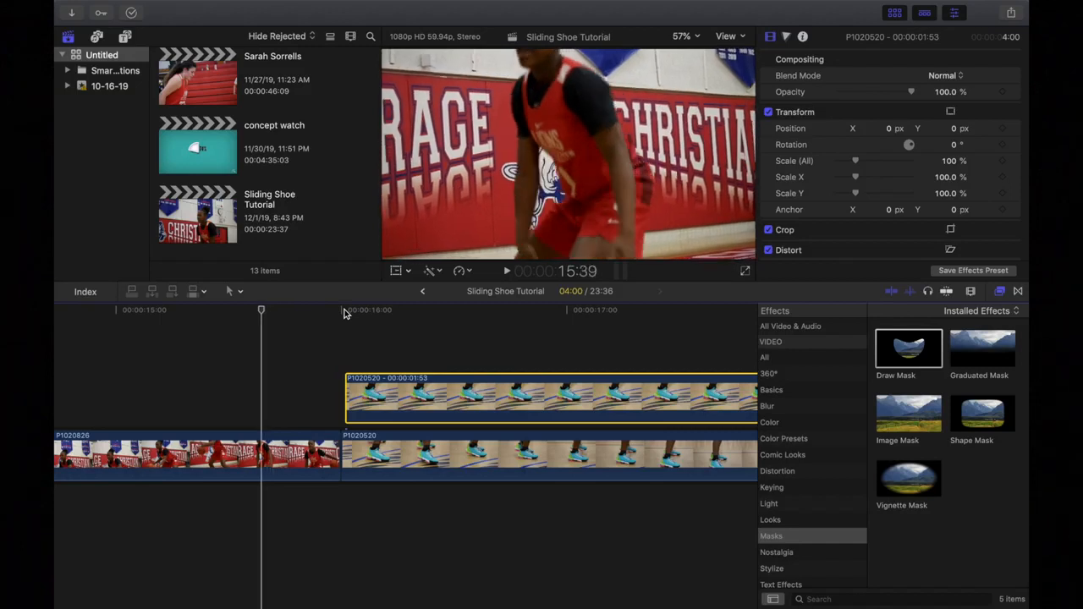
key(Left)
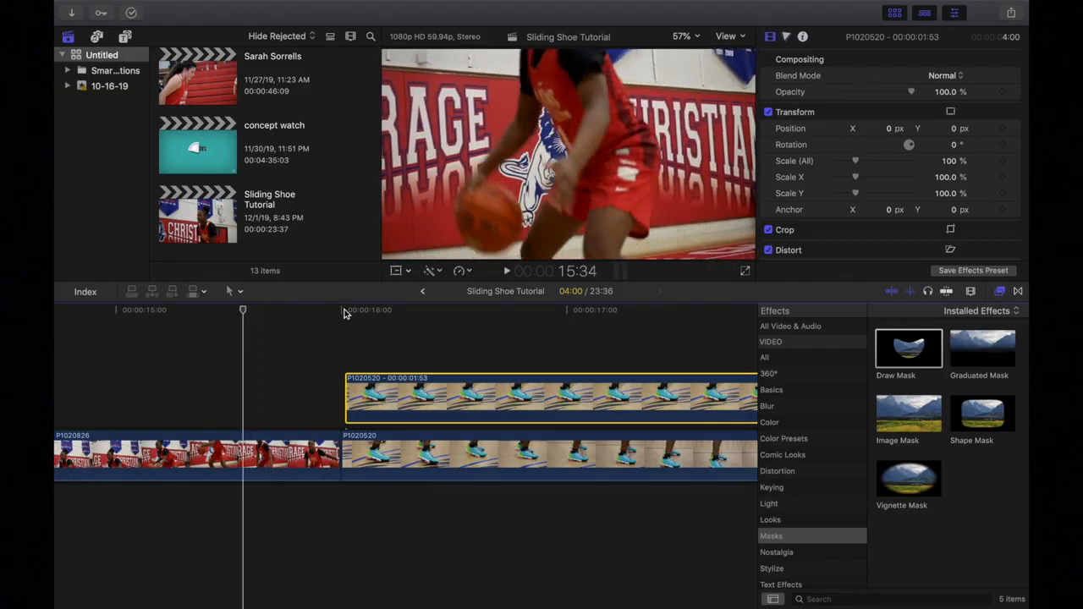
key(Left)
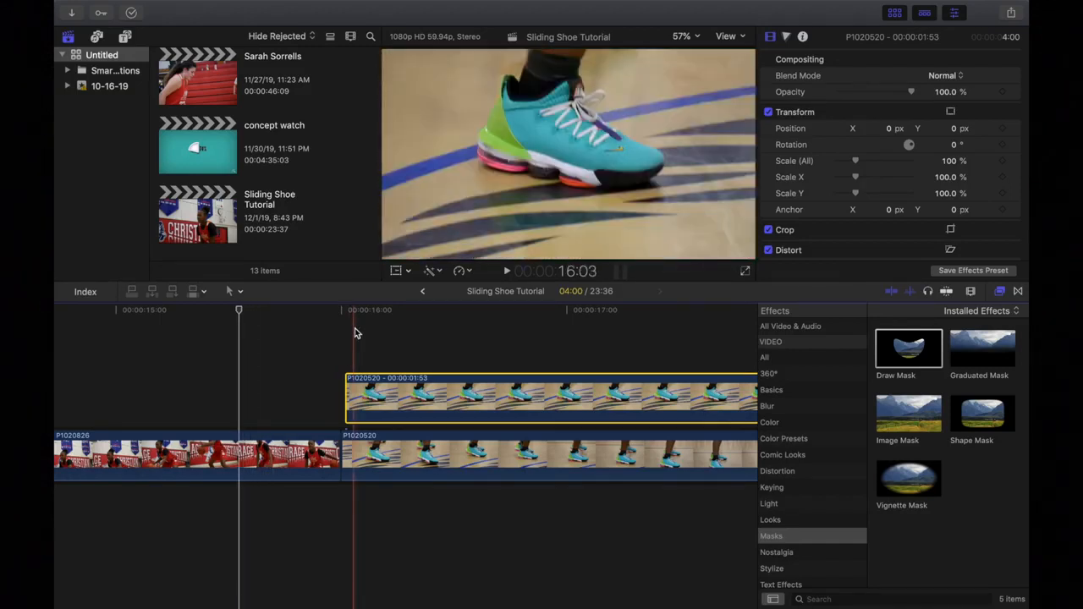
Slide the freeze frame 21 frames earlier and split it at the playhead.
drag(394, 388, 295, 401)
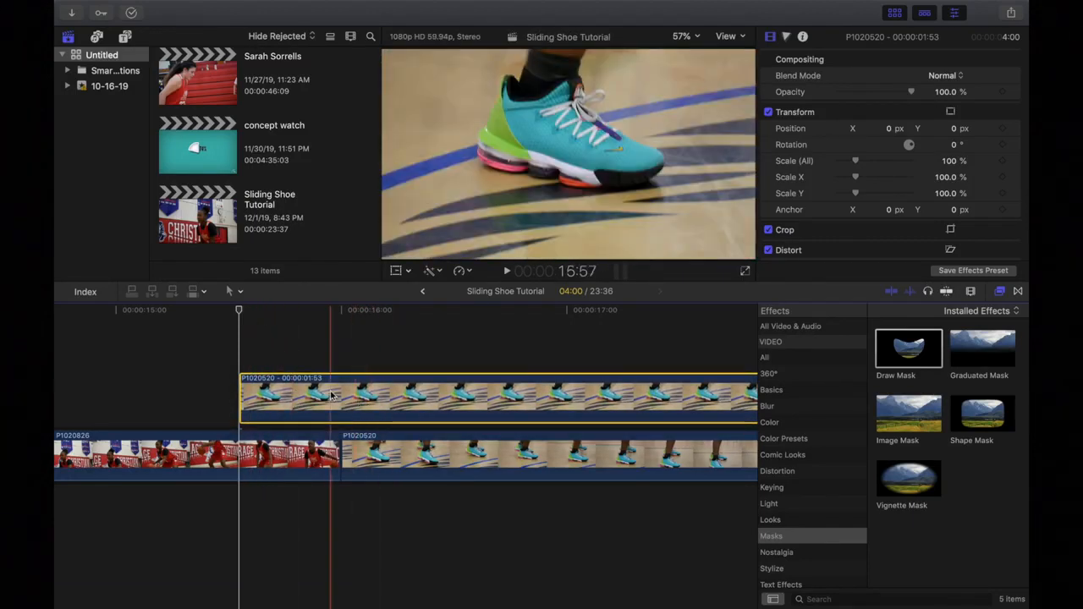
drag(239, 313, 343, 327)
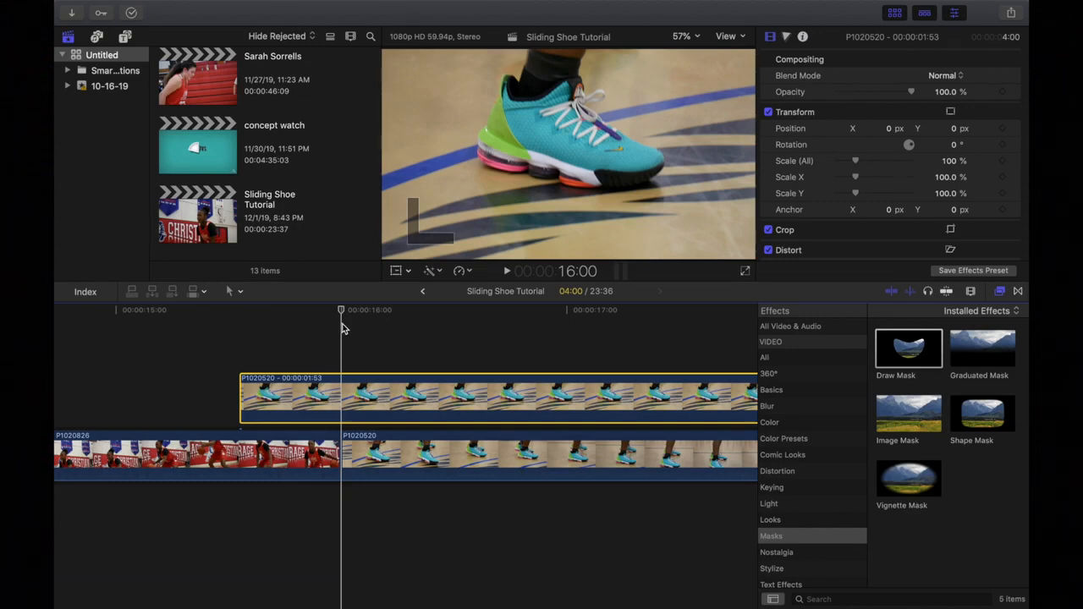
key(super+b)
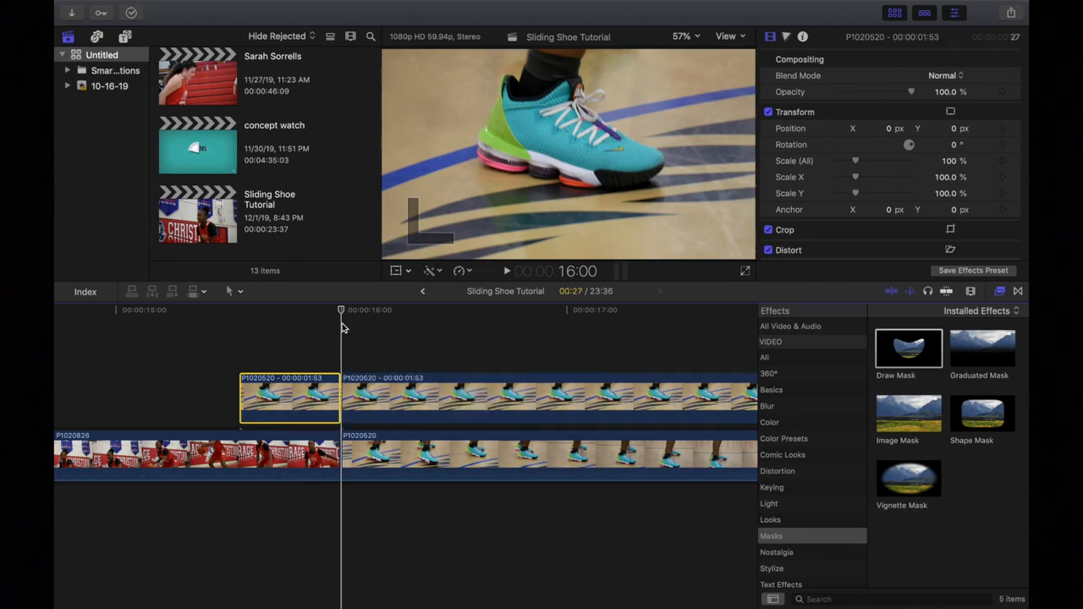
Delete the extra freeze-frame piece, then select the connected shoe clip with the playhead at 15:45.
click(380, 396)
key(Delete)
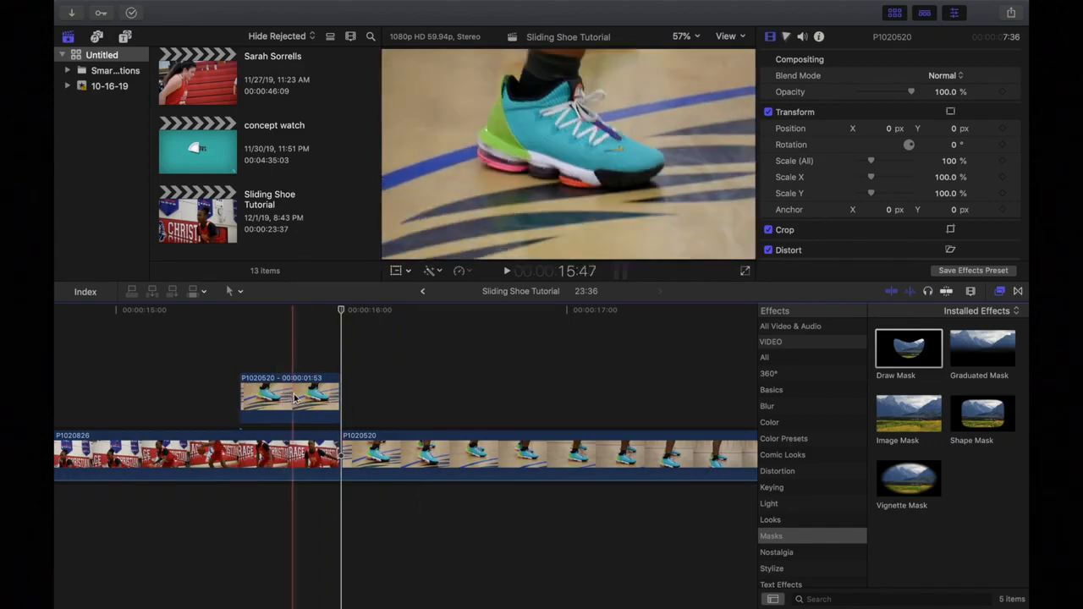
click(295, 397)
click(289, 313)
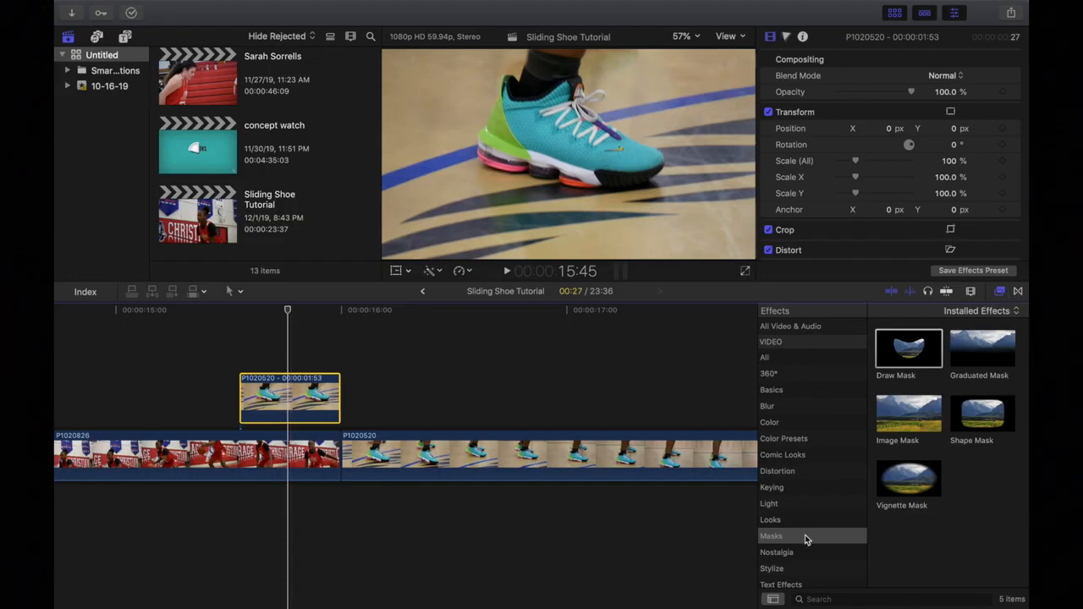
Apply Draw Mask to the connected shoe clip and zoom the viewer to 150% on the shoe's ankle.
mouse_move(913, 359)
mouse_down()
mouse_move(761, 339)
mouse_move(296, 406)
mouse_up()
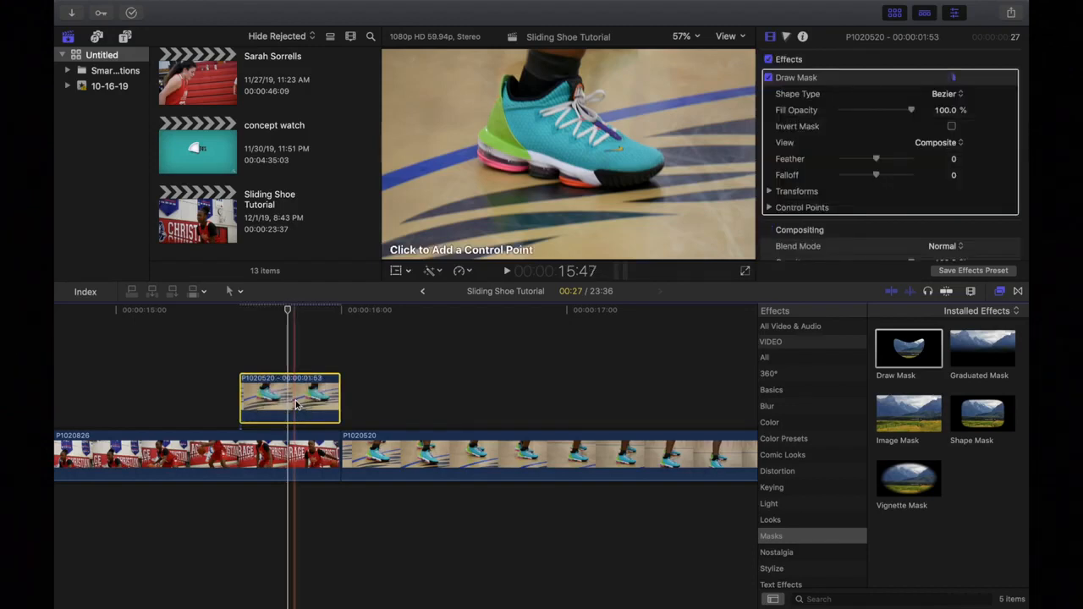
click(696, 36)
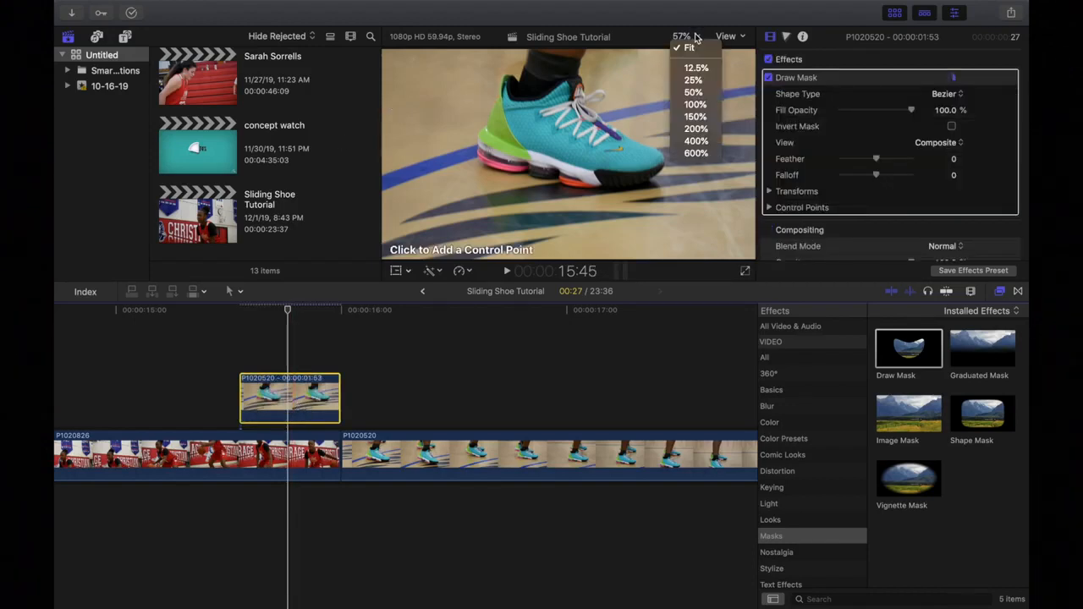
click(695, 115)
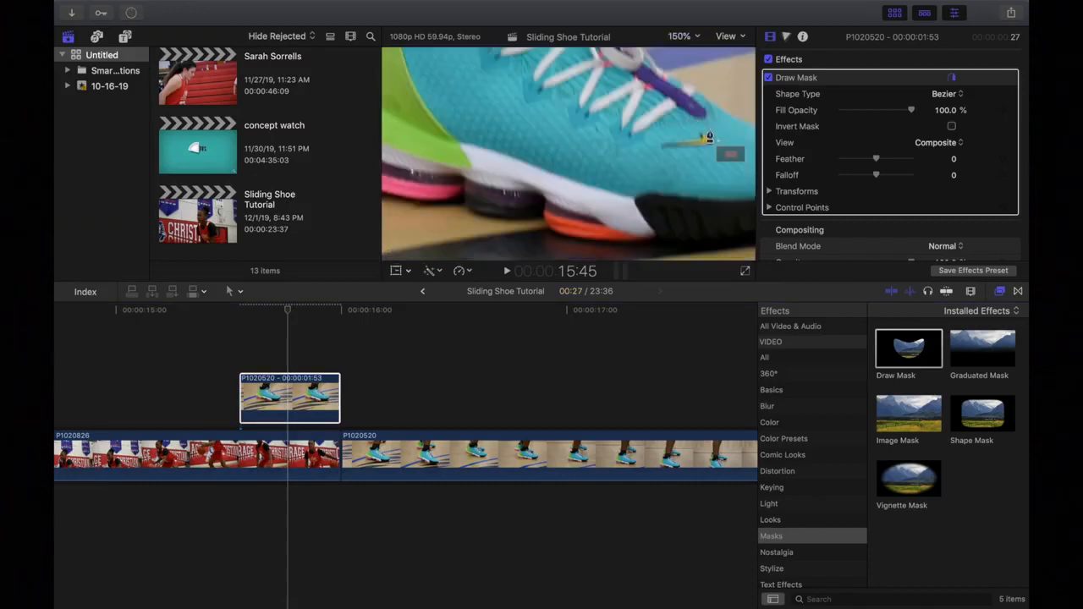
drag(728, 157, 732, 151)
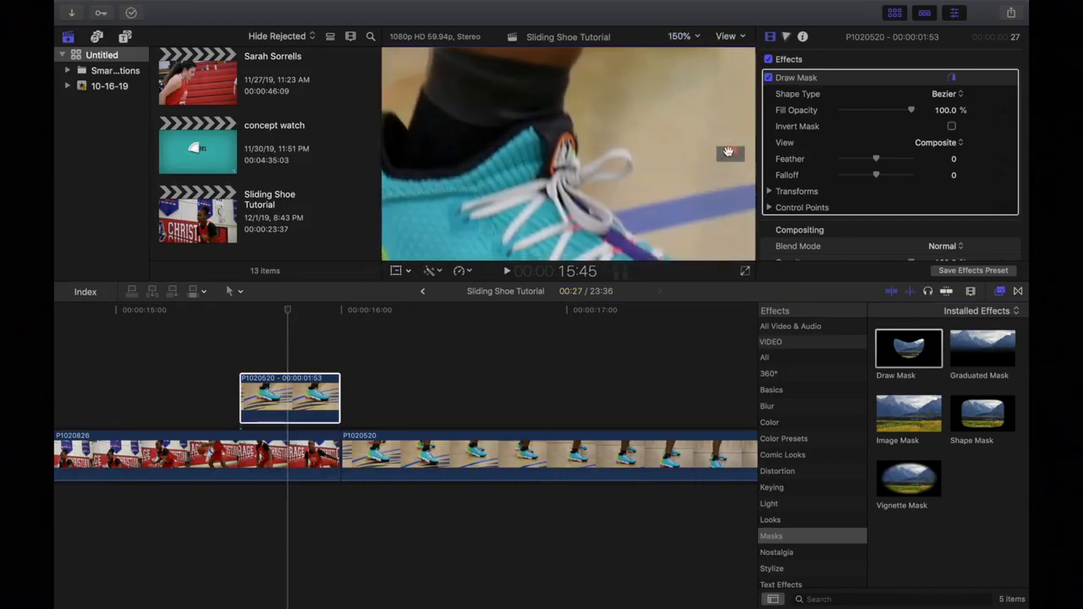
Start the mask outline with points along the shoe's top edge and down its side.
click(549, 120)
click(561, 116)
click(575, 128)
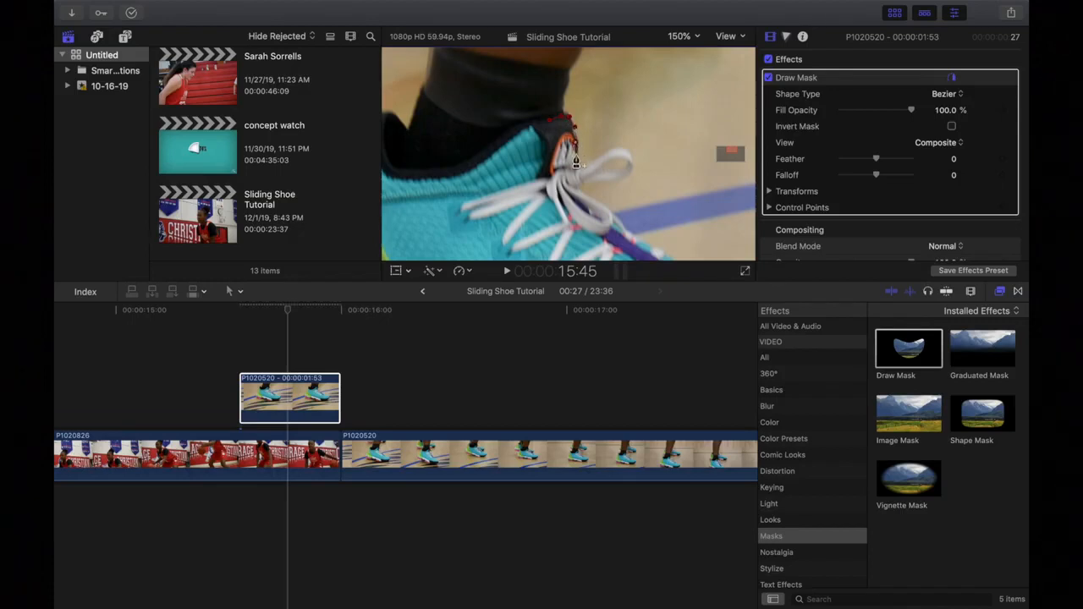
click(576, 143)
drag(576, 142, 577, 138)
click(578, 162)
click(577, 174)
click(581, 188)
click(589, 197)
click(601, 205)
click(613, 218)
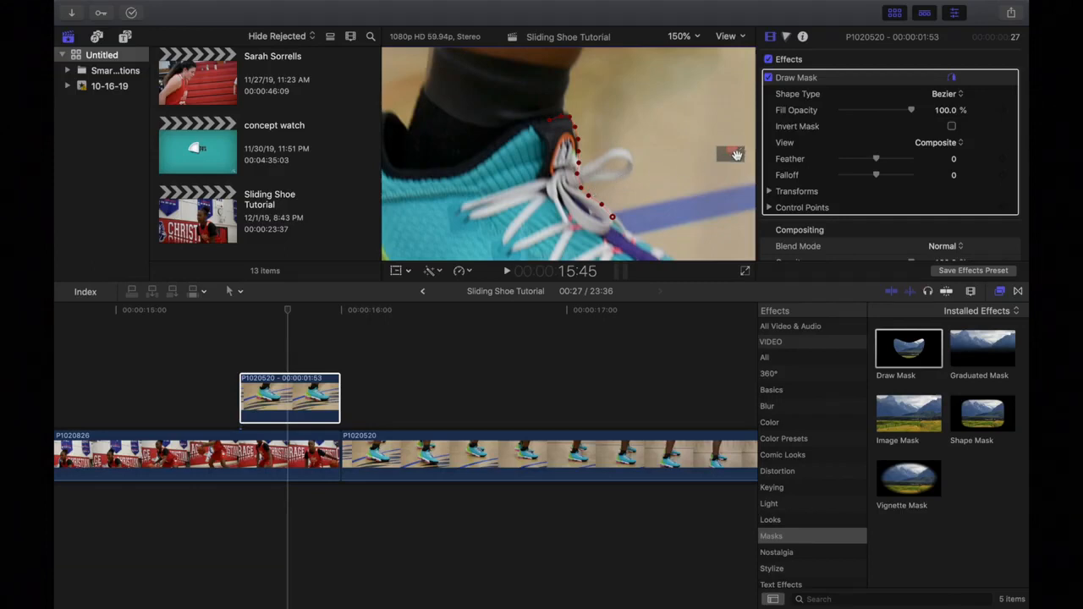
Continue the mask points along the laces and around the toe.
scroll(736, 155, down, 5)
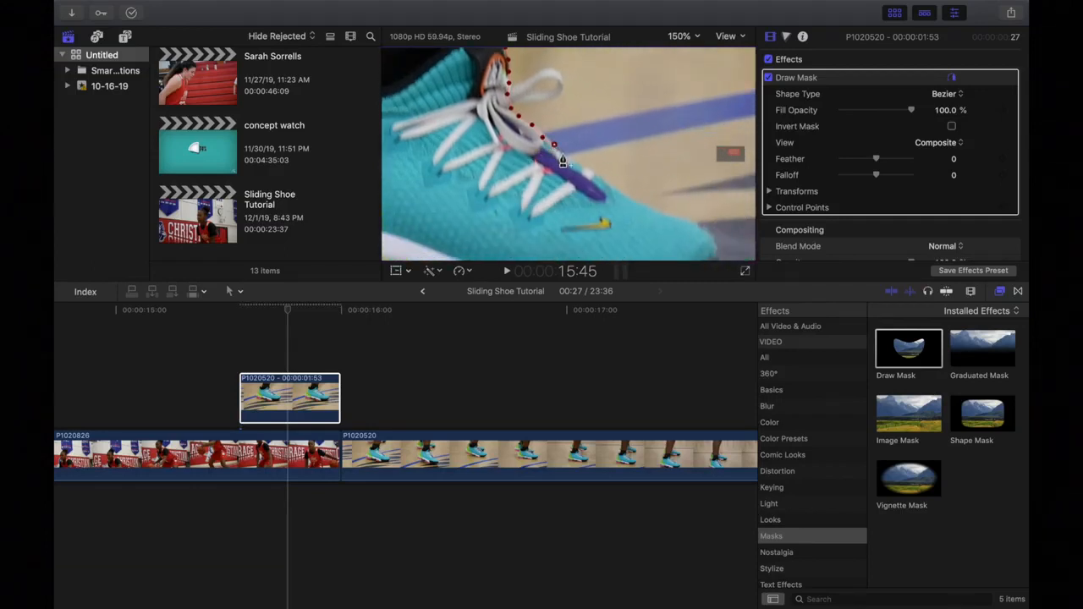
click(563, 154)
click(577, 161)
click(606, 181)
click(619, 192)
click(636, 201)
click(654, 210)
click(678, 218)
click(694, 222)
click(704, 228)
click(716, 244)
Add mask points along the sole toward the heel.
drag(733, 154, 736, 158)
click(636, 133)
click(628, 153)
click(610, 172)
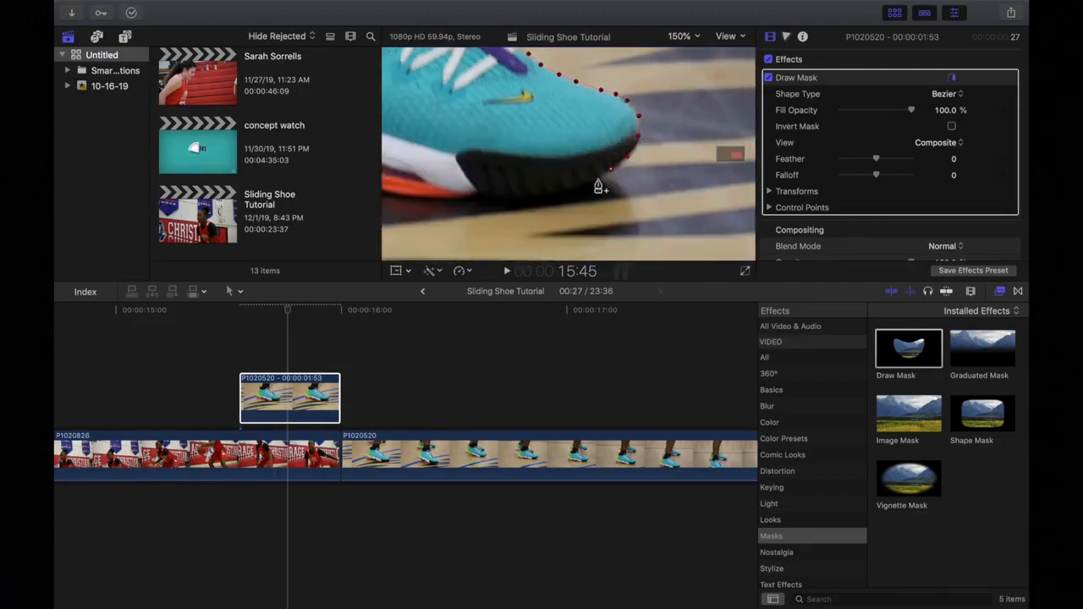
click(590, 183)
click(565, 190)
click(539, 194)
click(513, 195)
click(488, 195)
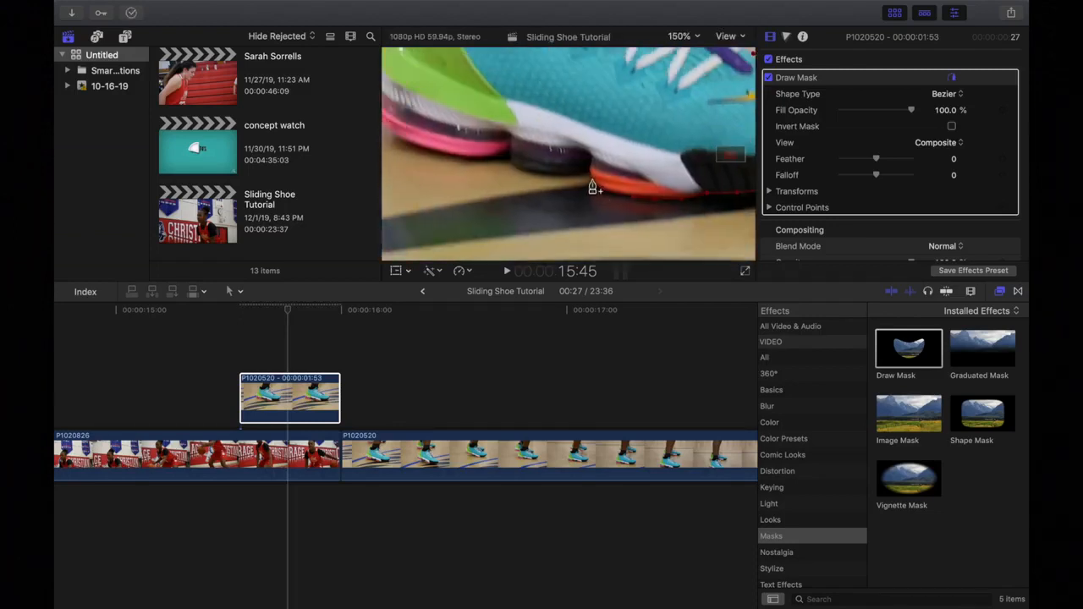
click(493, 157)
click(441, 155)
click(412, 144)
click(399, 139)
Add mask points around the heel and up its back.
drag(731, 155, 720, 154)
click(631, 213)
click(618, 196)
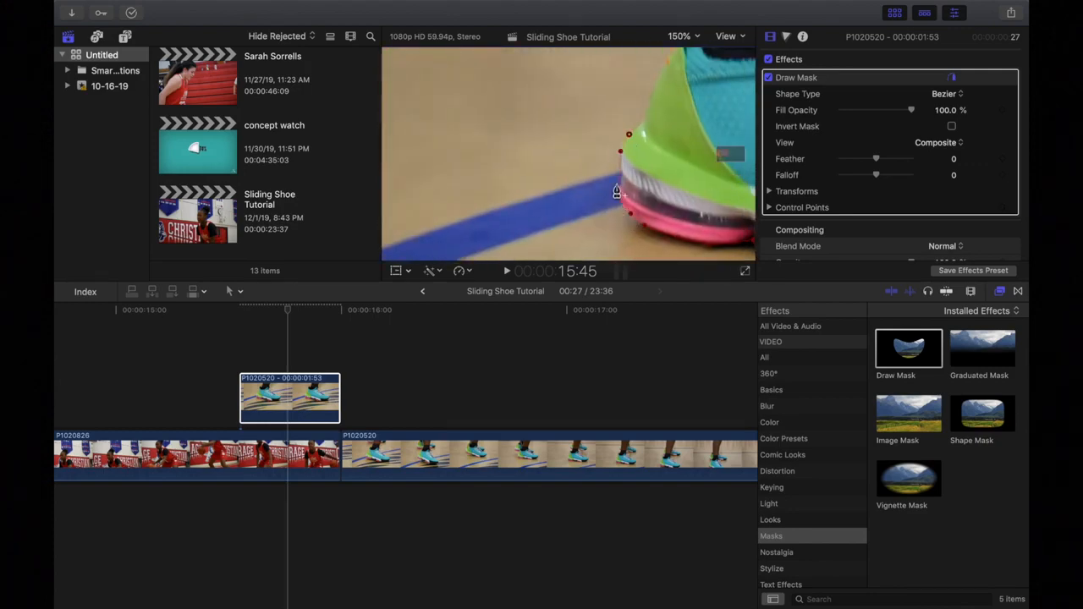
click(623, 168)
click(624, 145)
click(633, 131)
click(643, 122)
click(658, 80)
click(668, 52)
Trace the collar, close the mask outline, and set the viewer to Fit.
drag(731, 154, 734, 150)
click(557, 130)
click(571, 111)
click(588, 114)
click(602, 131)
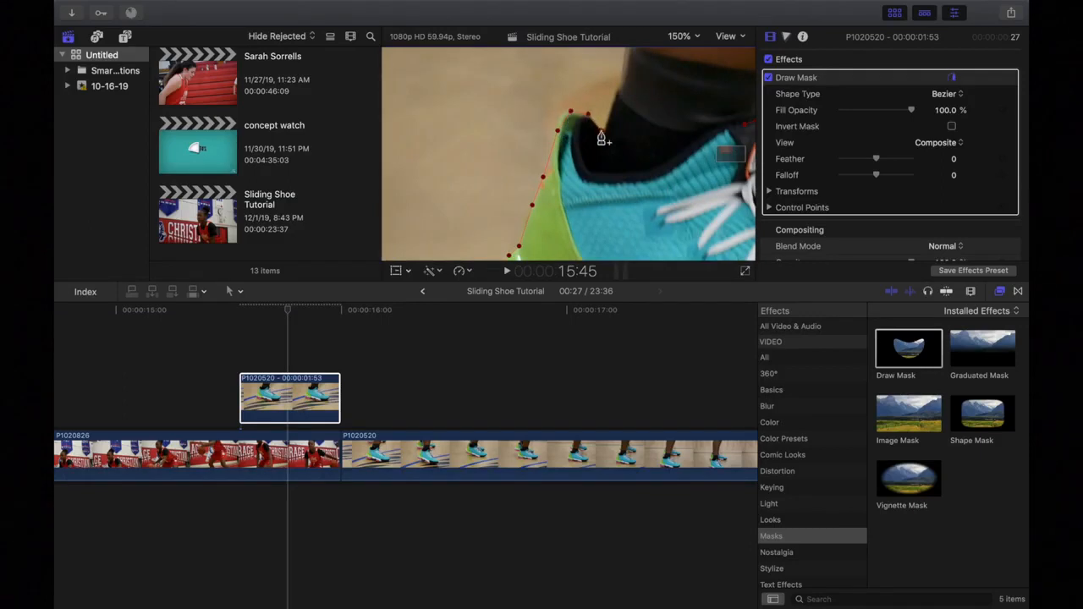
click(603, 163)
click(610, 177)
click(638, 176)
click(670, 165)
click(688, 146)
click(714, 131)
click(744, 131)
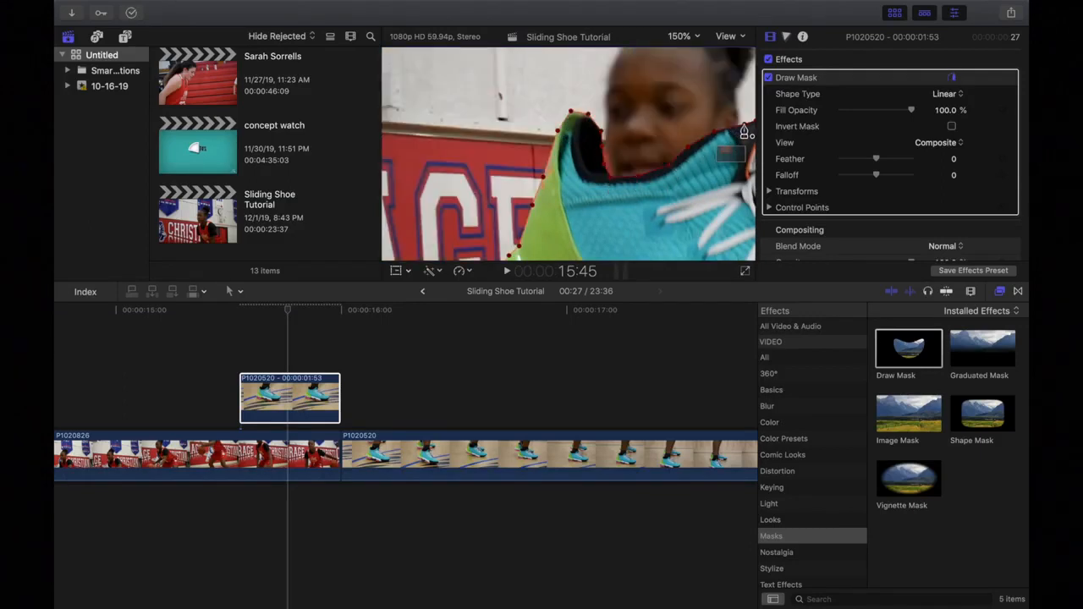
click(697, 38)
click(685, 48)
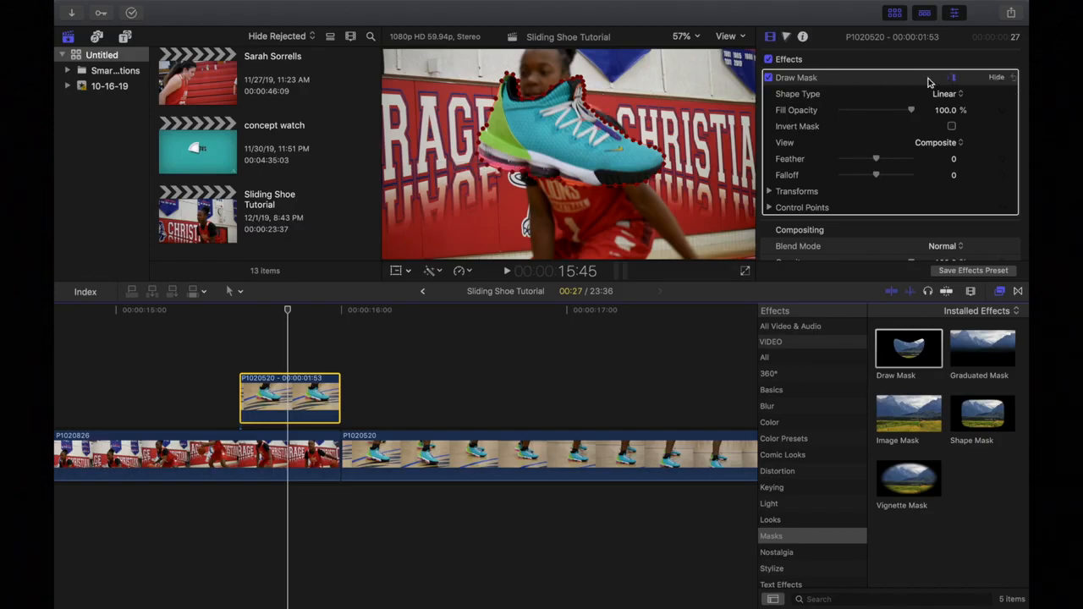
Hide the Draw Mask's on-screen controls and scrub back to preview the shoe over the dribbling footage.
click(955, 79)
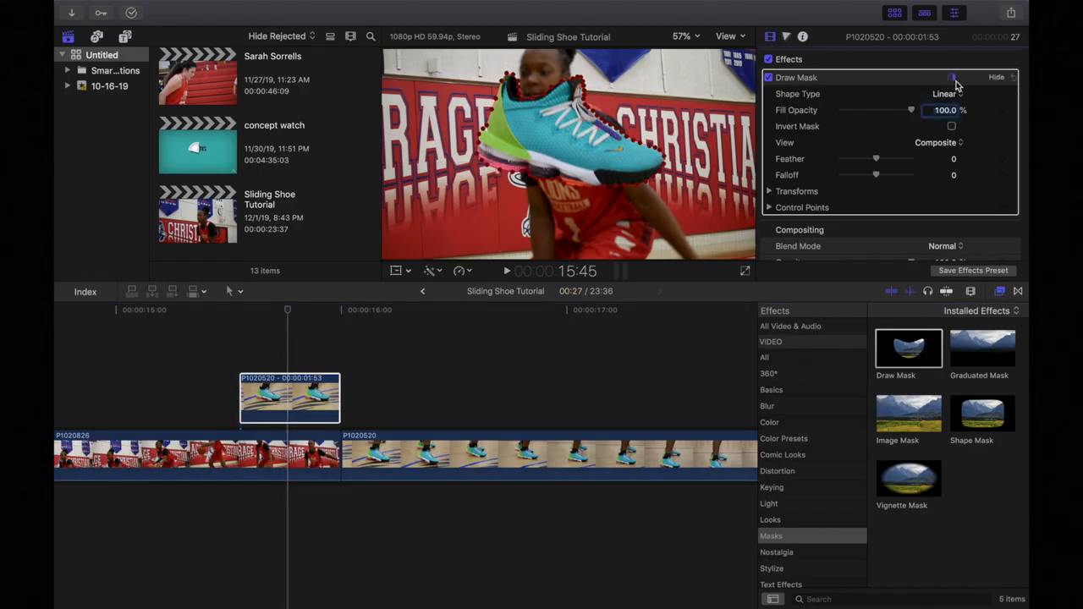
click(954, 81)
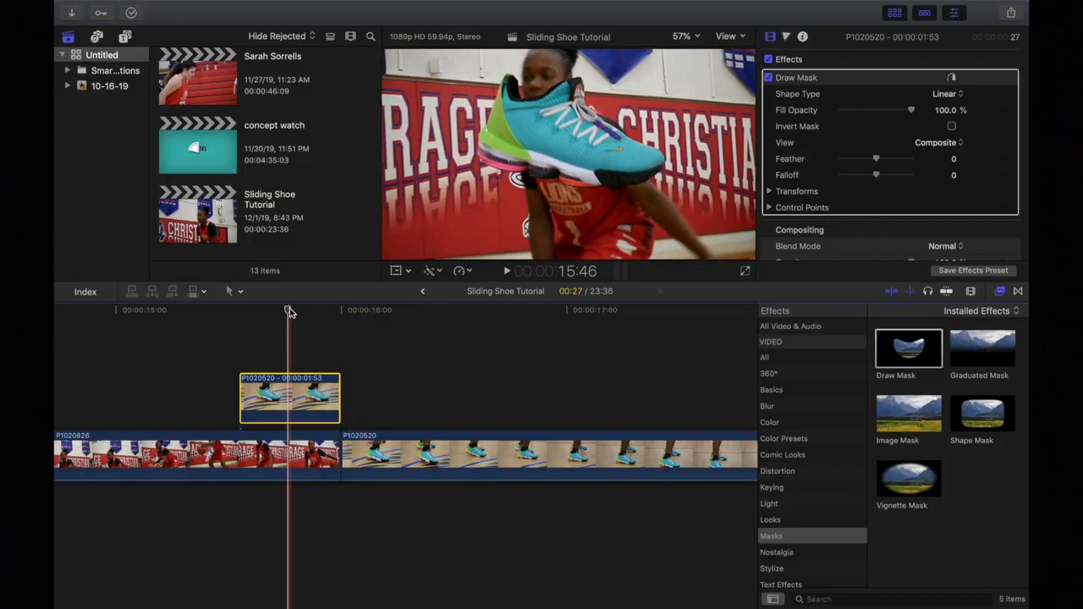
drag(289, 308, 240, 313)
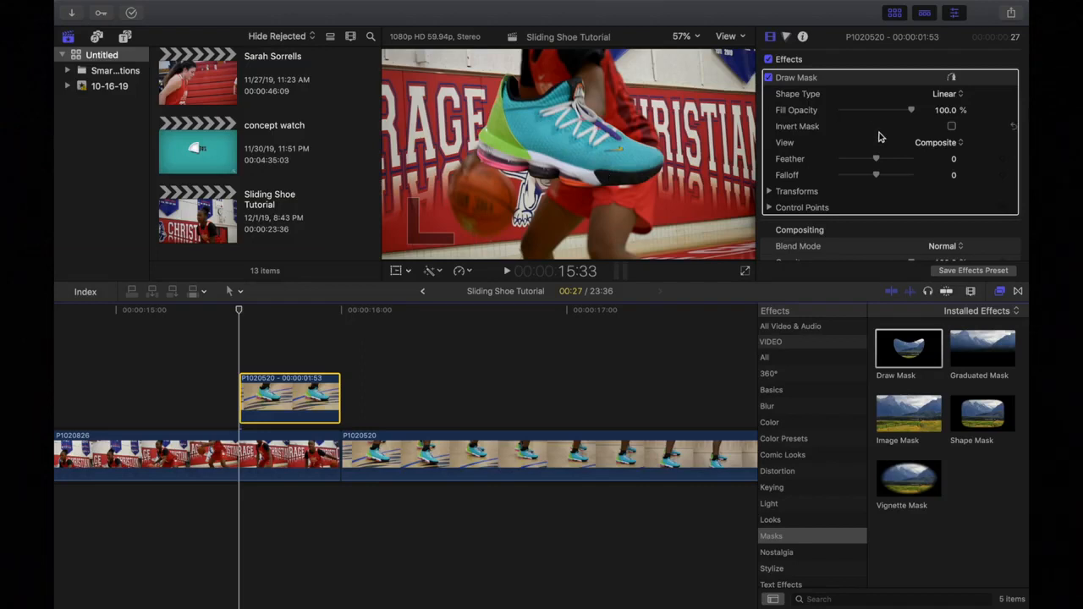
Add a Transform Position keyframe and drag Y to -1054 px, moving the shoe out of frame.
scroll(858, 167, down, 5)
scroll(859, 169, down, 3)
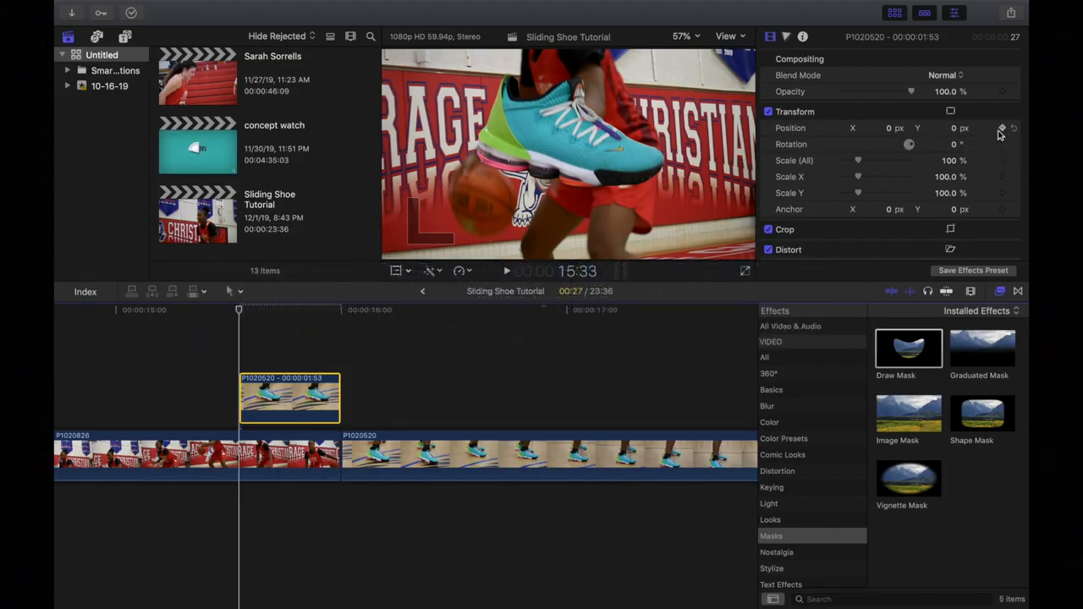
click(1003, 129)
click(1003, 131)
click(1002, 131)
drag(955, 131, 954, 448)
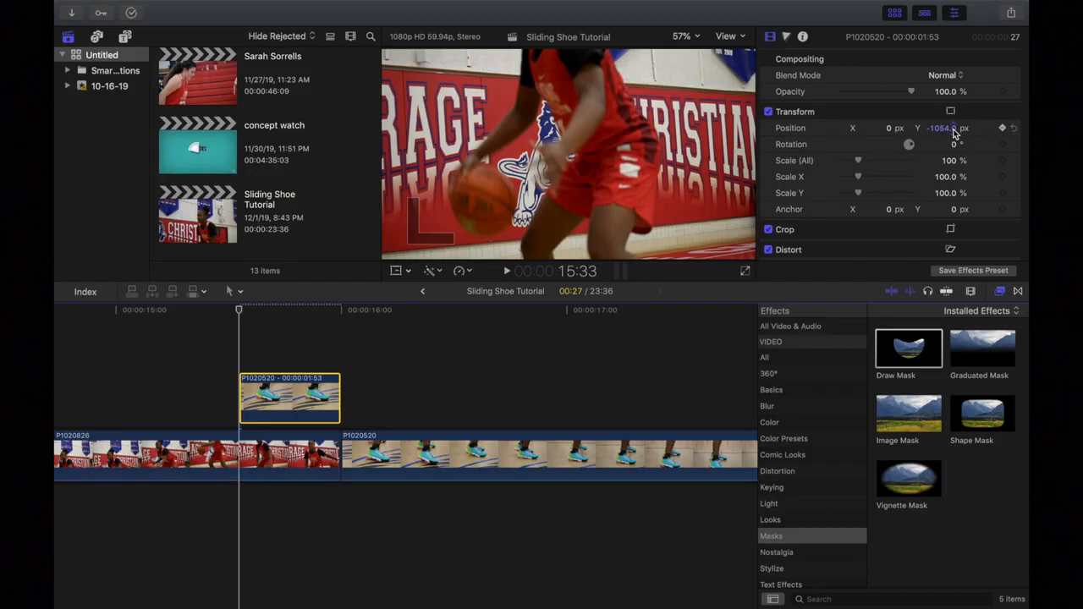
One frame later, set Position Y to 0 px so the shoe lands in place.
click(333, 313)
key(Right)
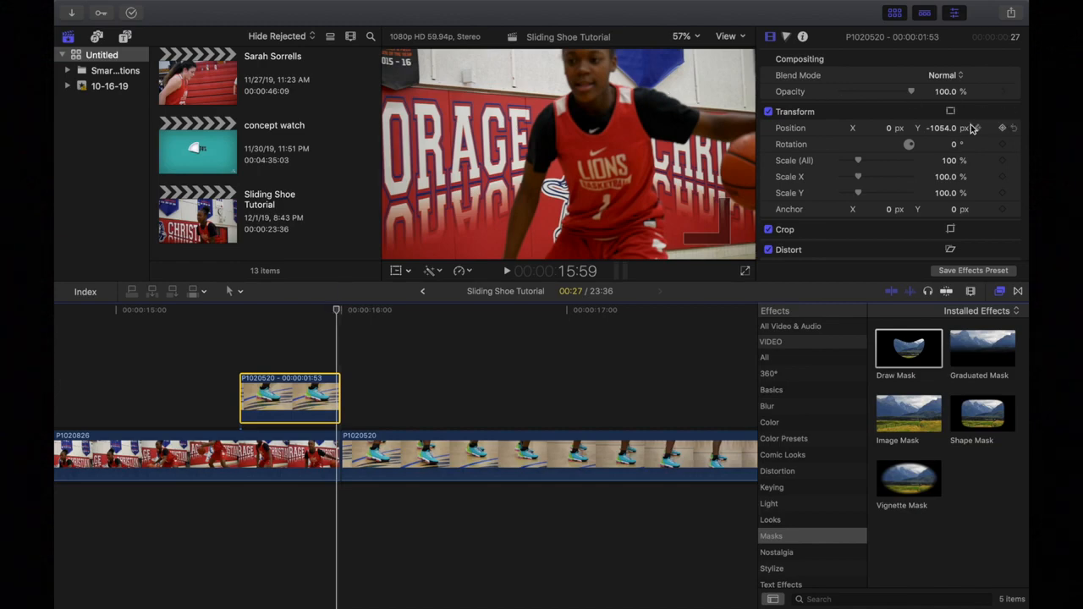
click(945, 129)
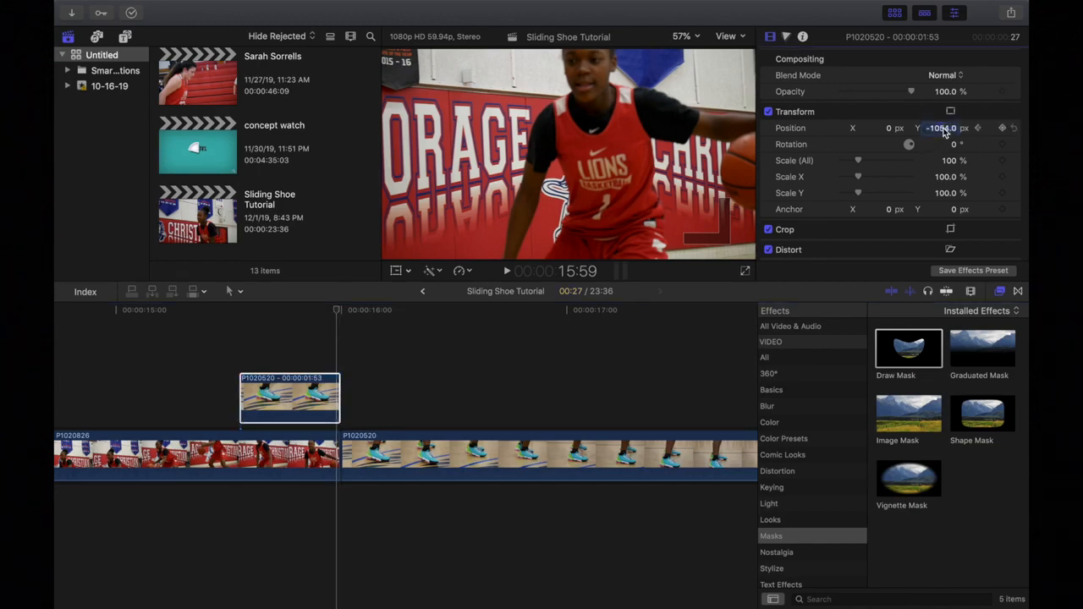
text(0)
key(Return)
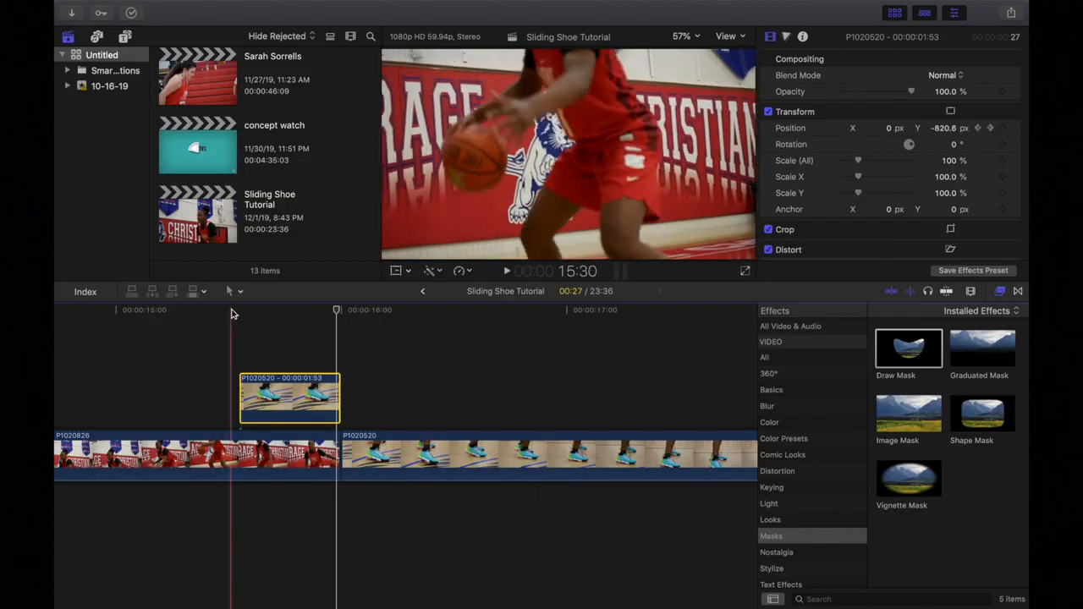
Play back the shoe's slide-in several times from around 15:27-15:30.
click(231, 339)
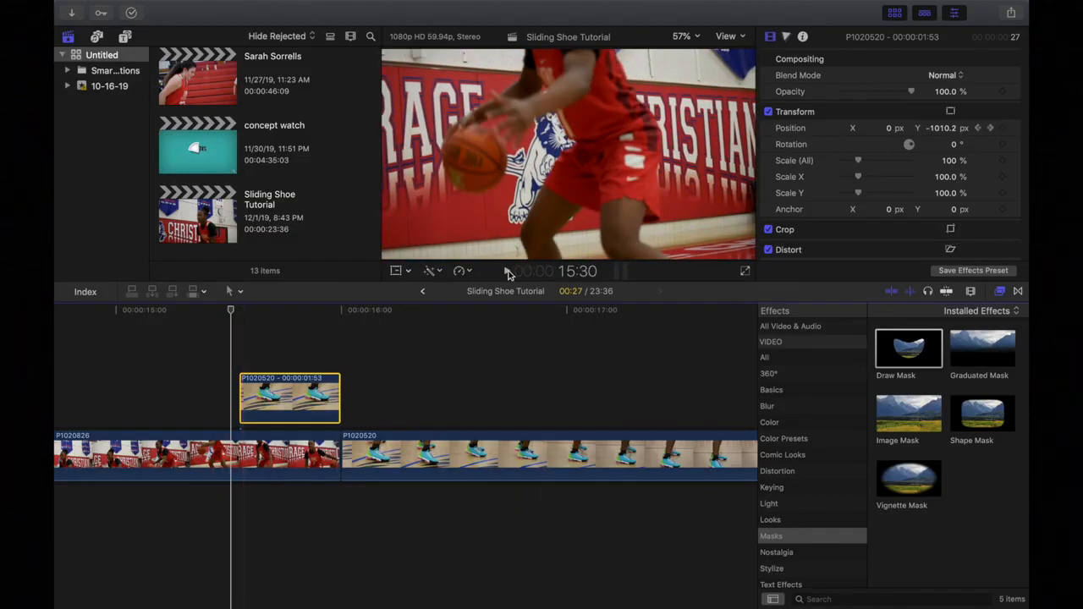
click(508, 273)
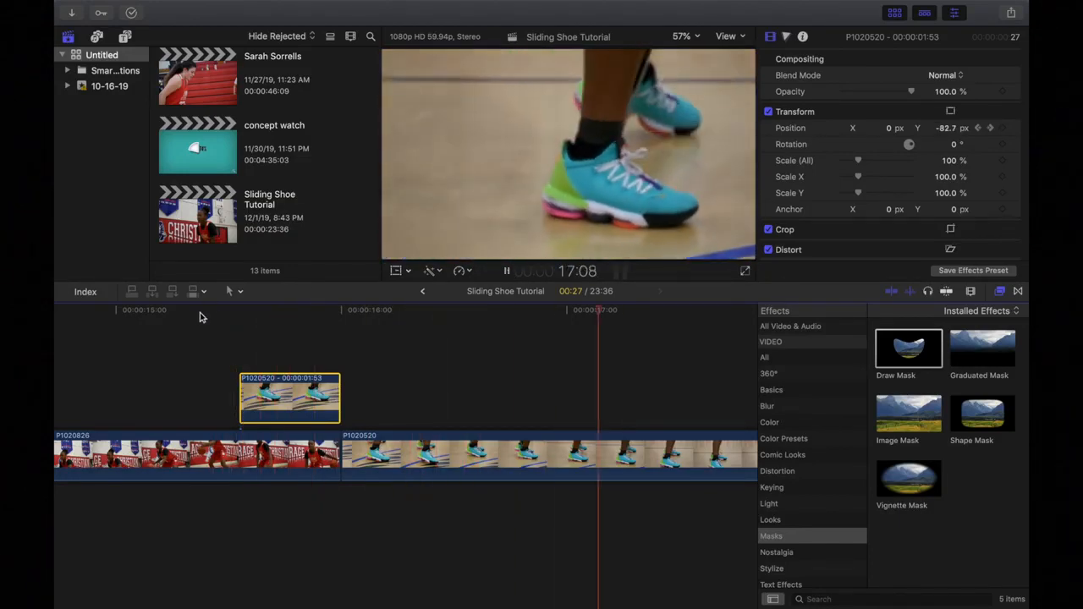
click(218, 315)
click(217, 315)
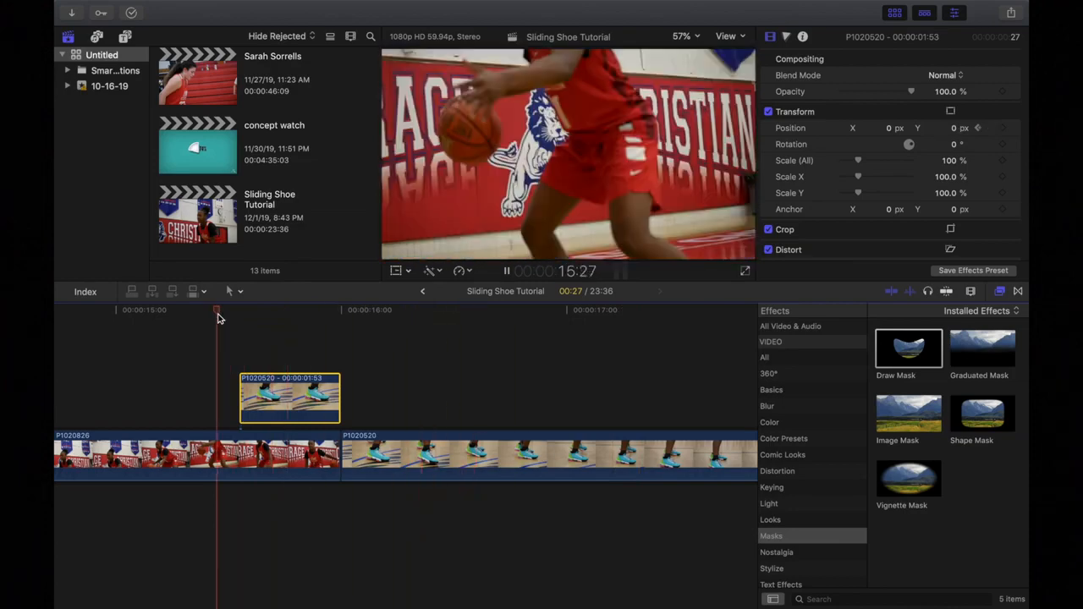
click(218, 318)
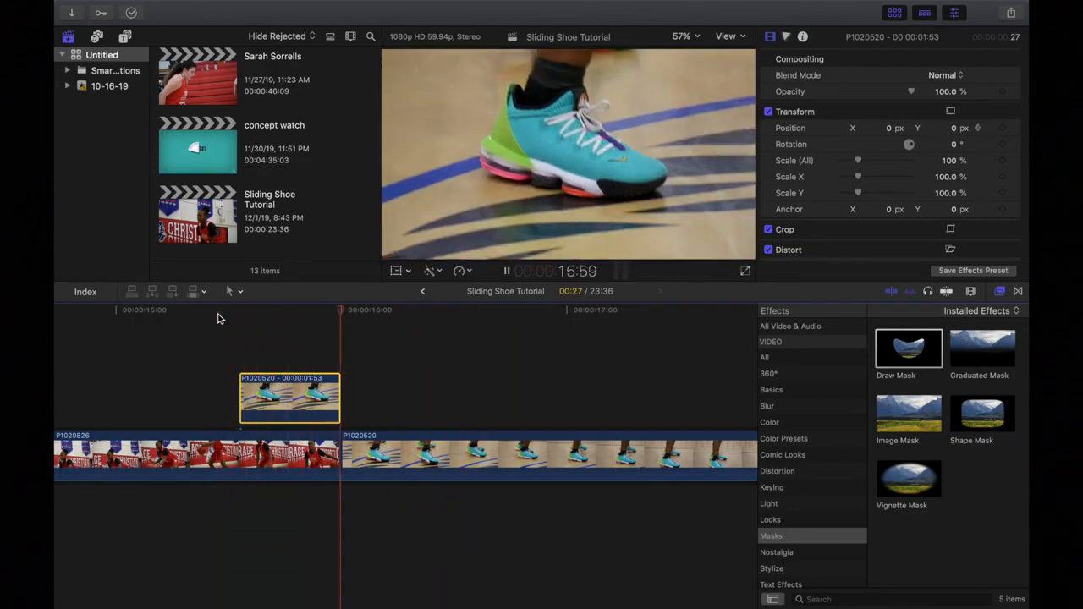
click(246, 315)
click(507, 271)
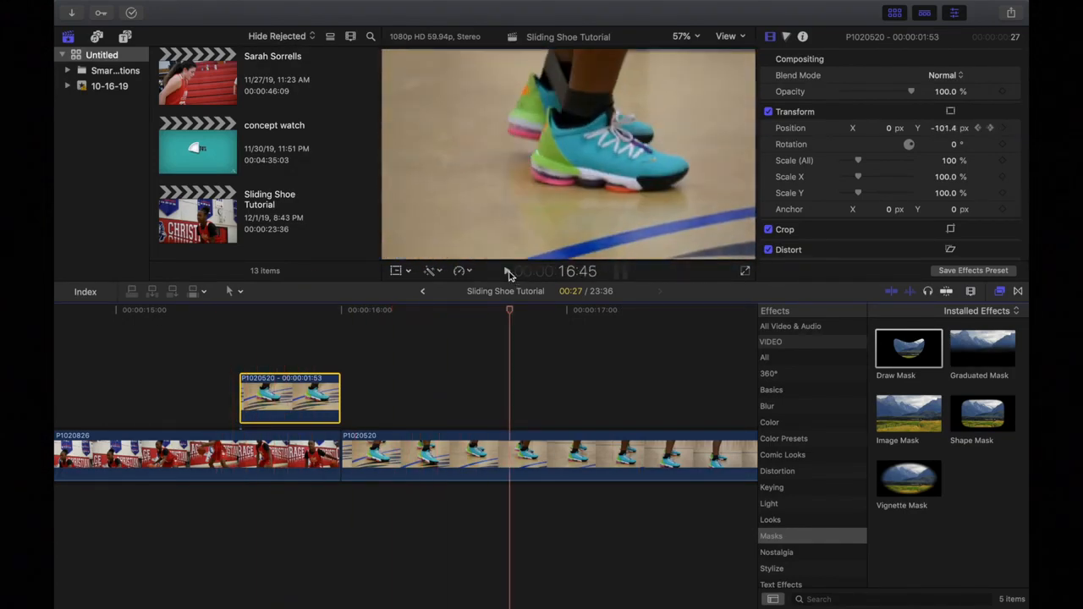
Adjust the shoe's starting position above the frame and step through the slide frame by frame.
click(242, 311)
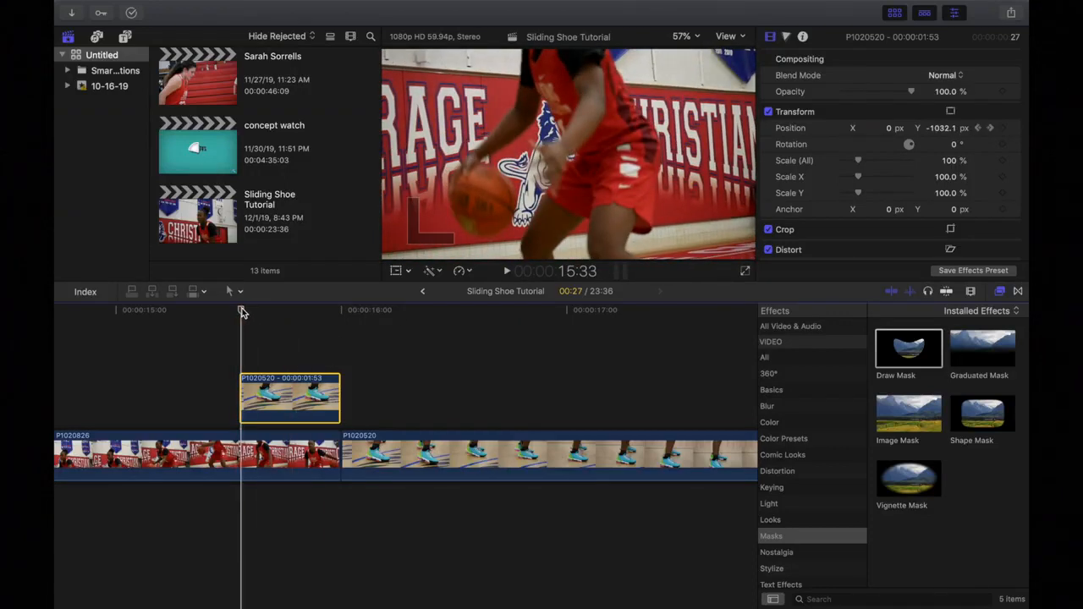
drag(242, 311, 240, 311)
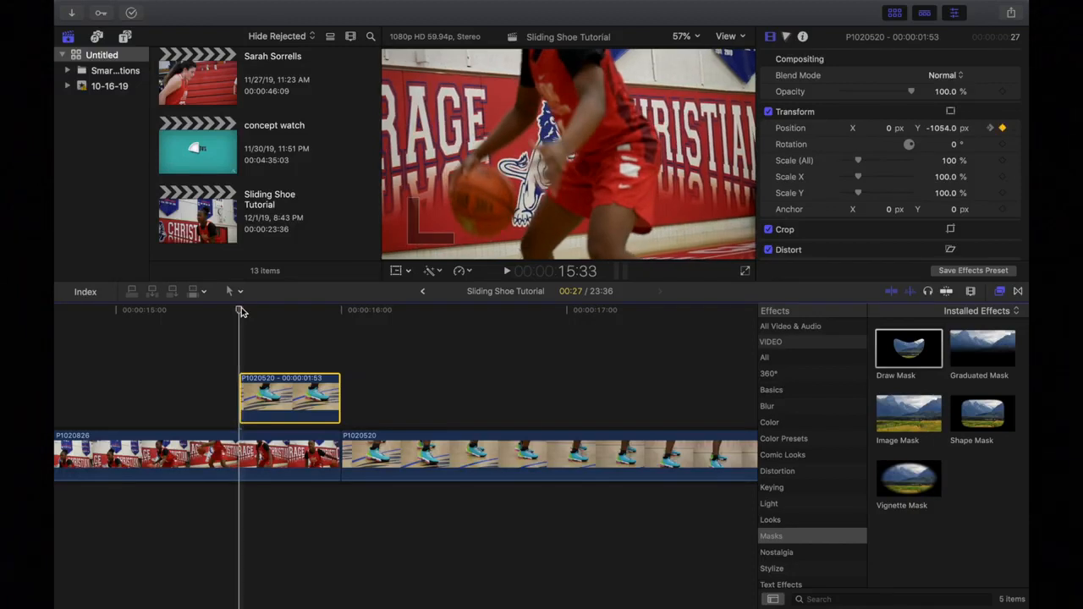
drag(240, 311, 247, 311)
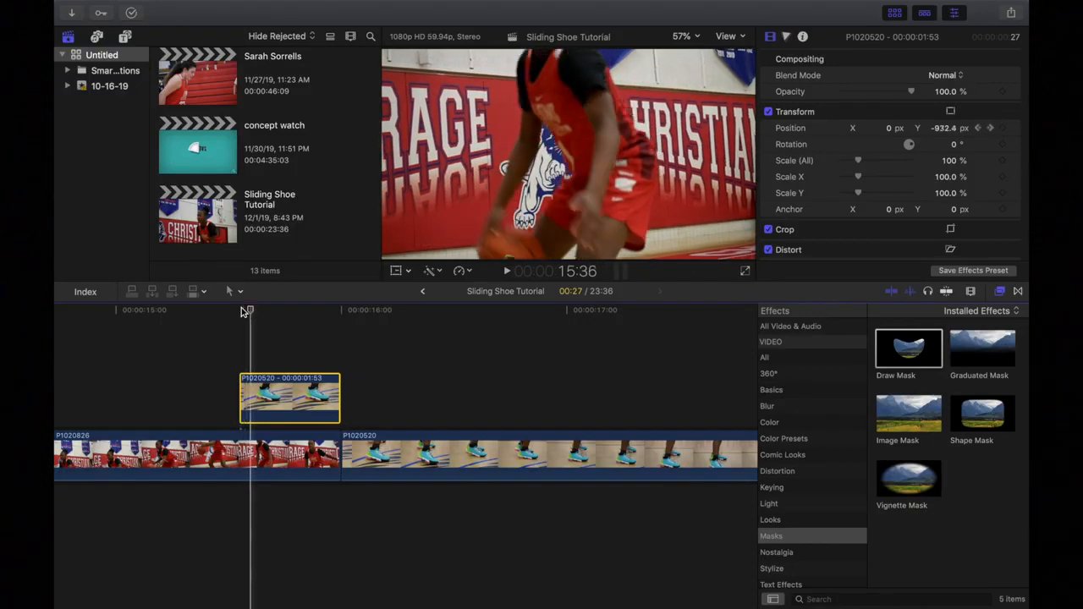
key(Right)
key(Right)
key(Right)
key(Right)
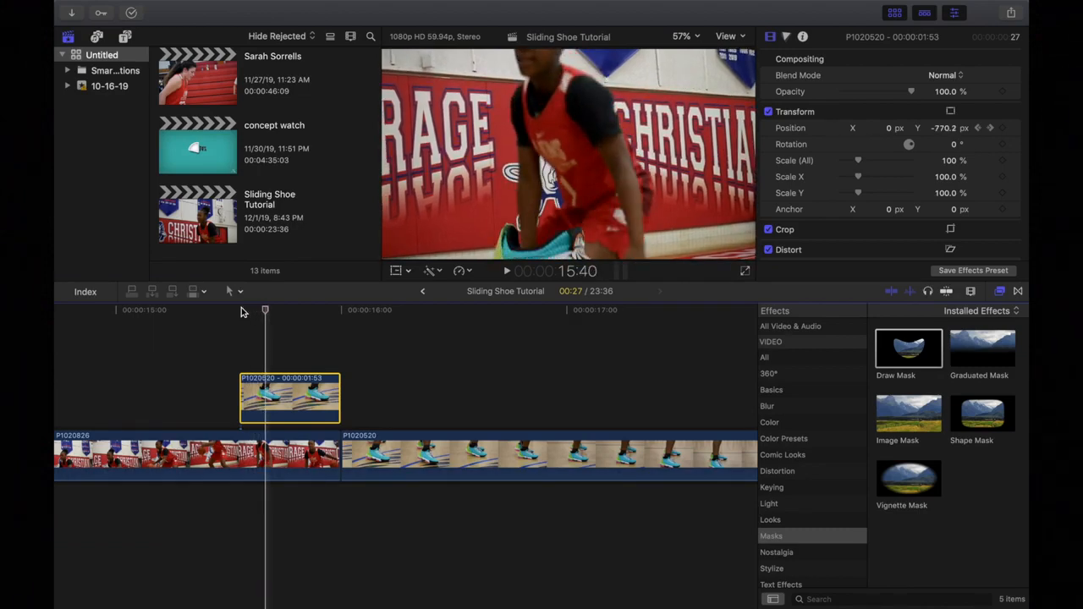
key(Right)
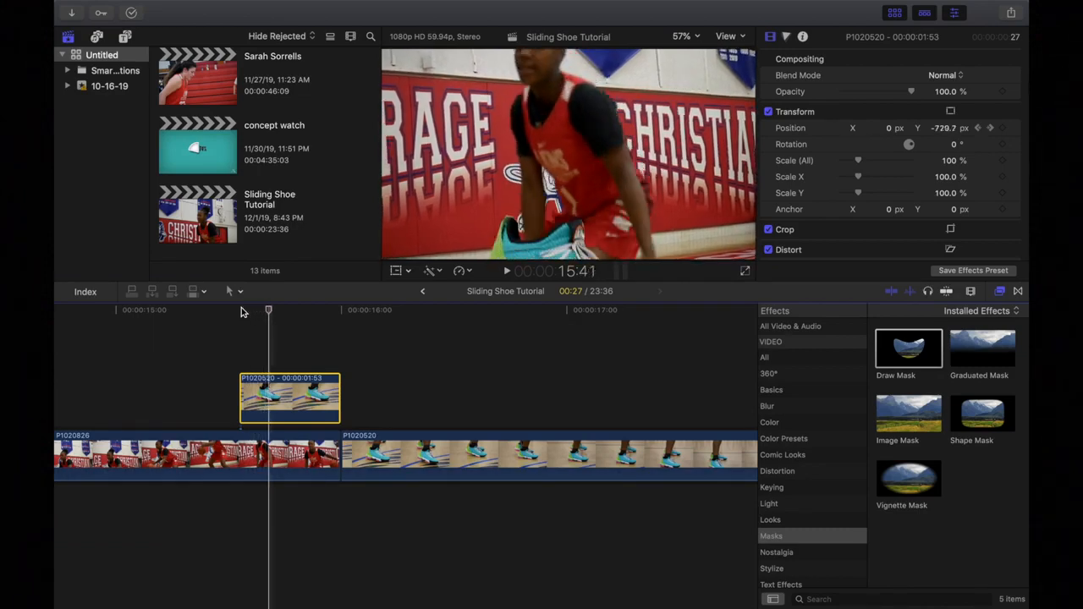
key(Left)
key(Right)
Add a Color Board correction to the shoe clip in the Color inspector.
click(786, 38)
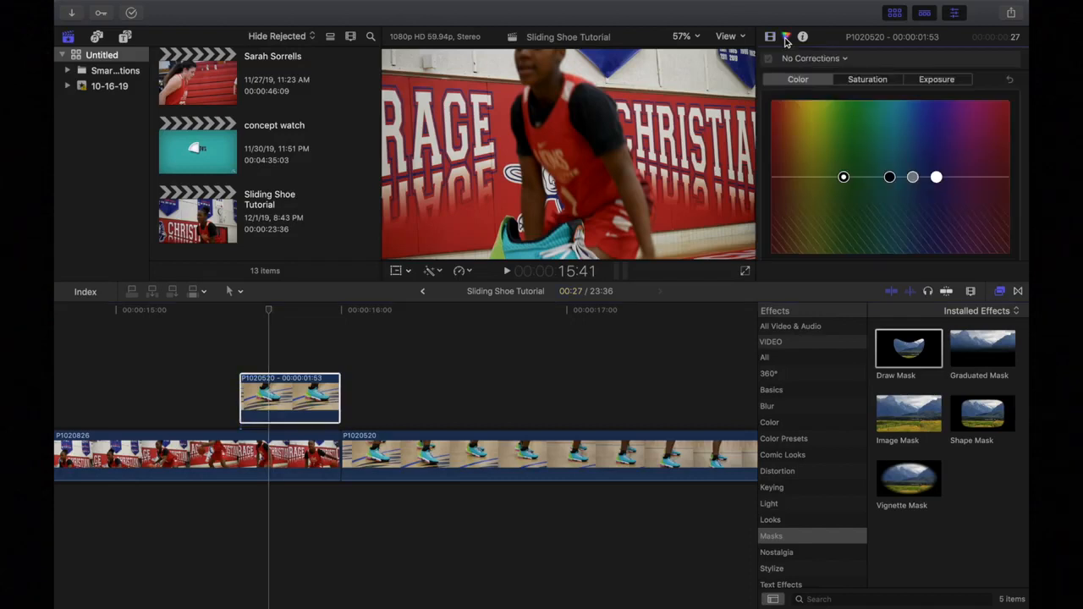
click(823, 61)
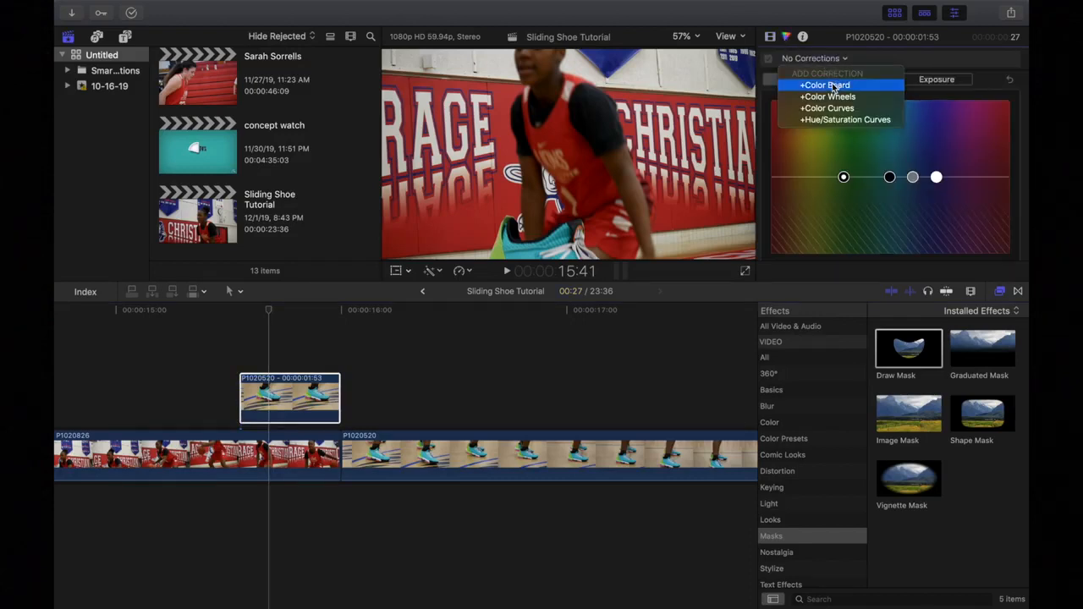
click(832, 86)
scroll(964, 103, down, 2)
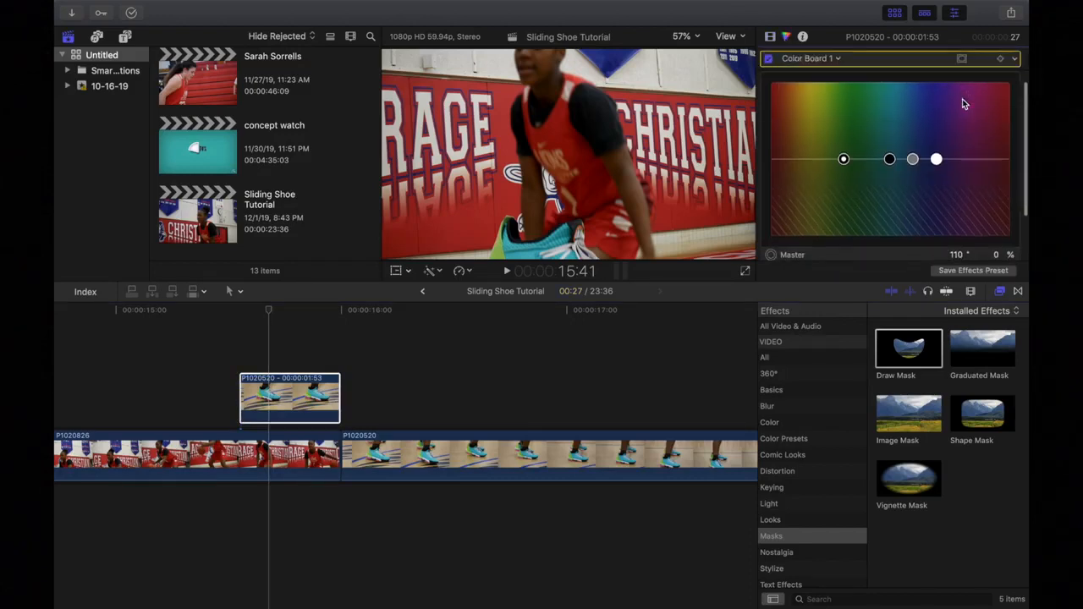
scroll(935, 182, down, 1)
scroll(935, 182, up, 3)
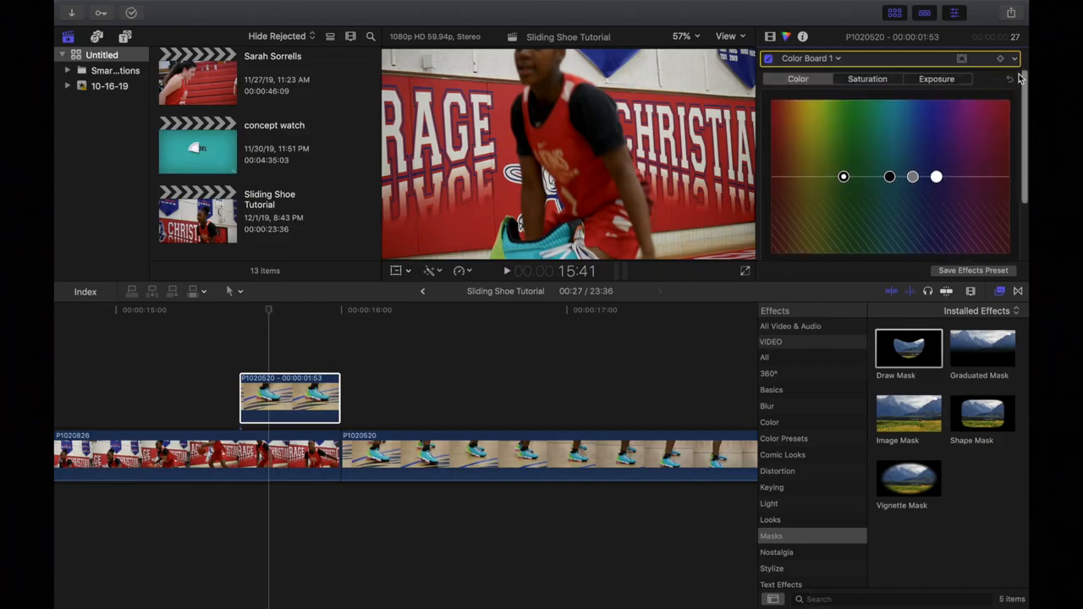
scroll(933, 195, down, 2)
scroll(933, 194, up, 2)
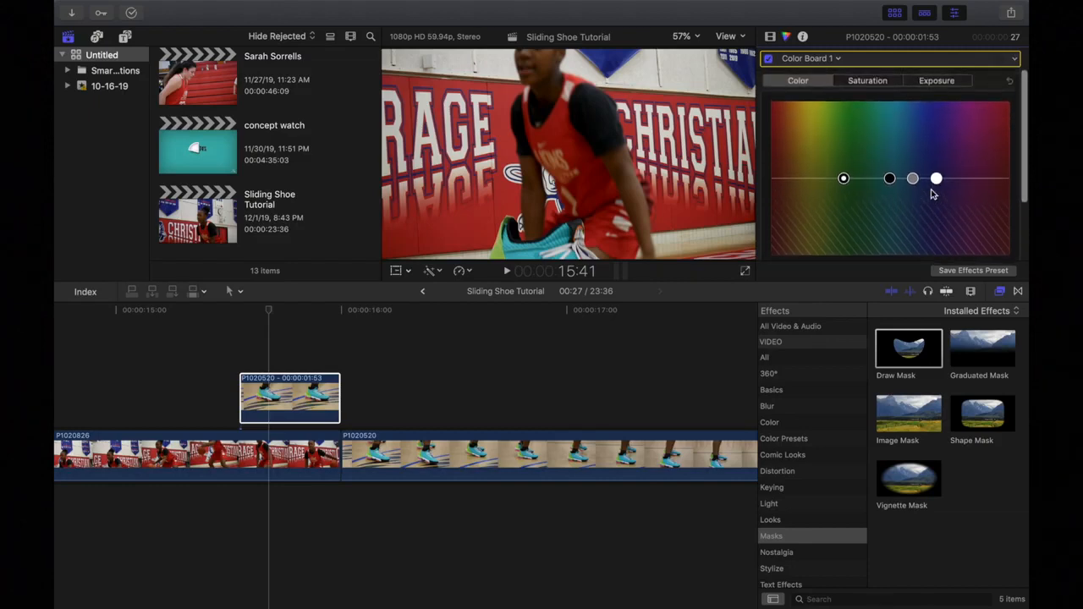
scroll(959, 174, down, 2)
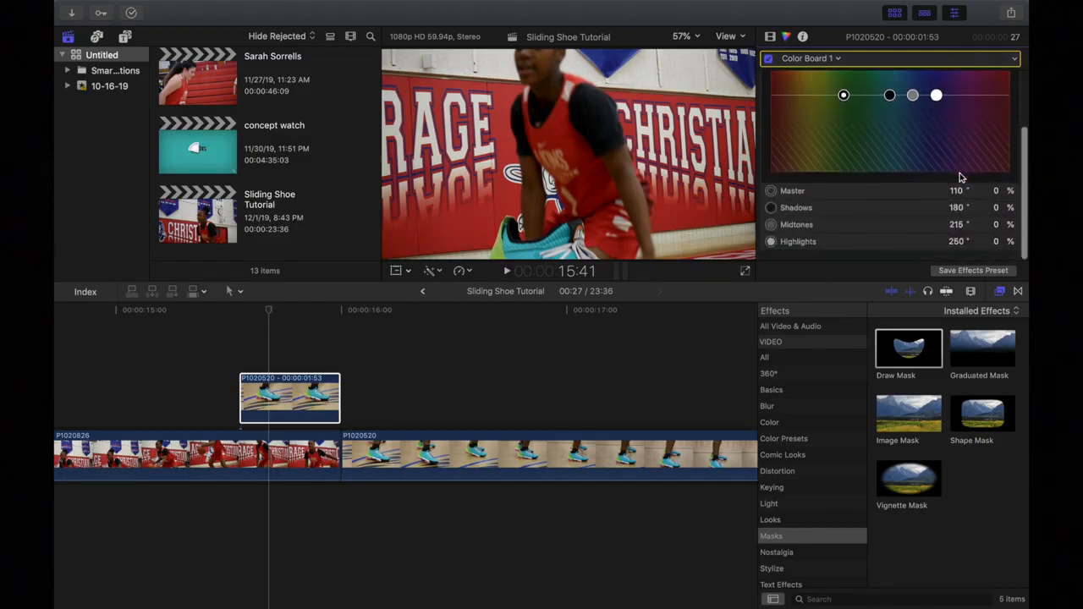
scroll(961, 178, up, 1)
scroll(961, 178, up, 2)
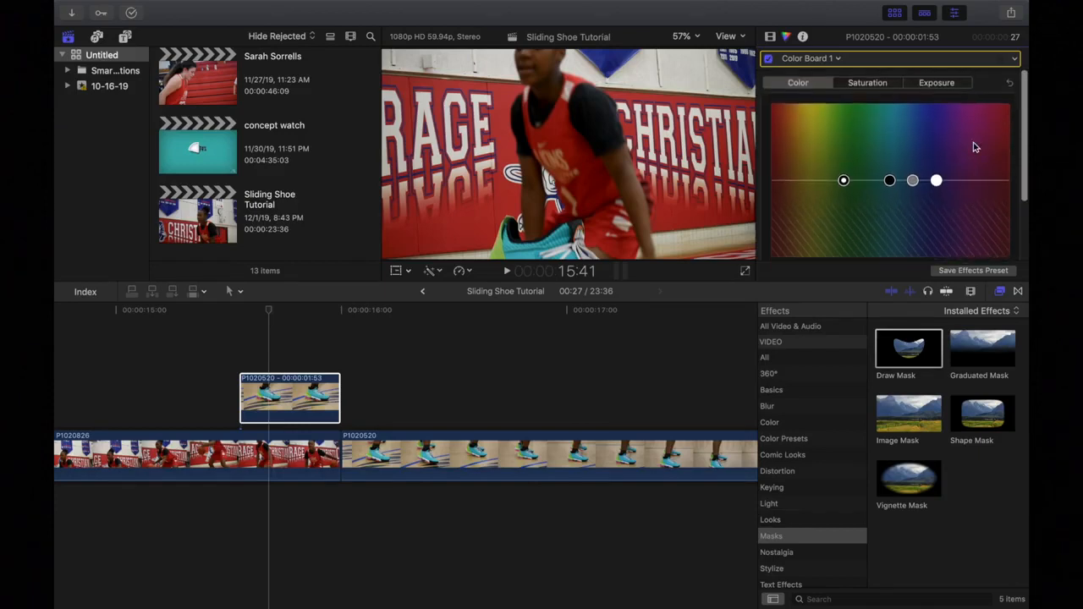
Keyframe the correction, tint it green-yellow with purple shadows and midtones, and darken the shadows.
click(1014, 59)
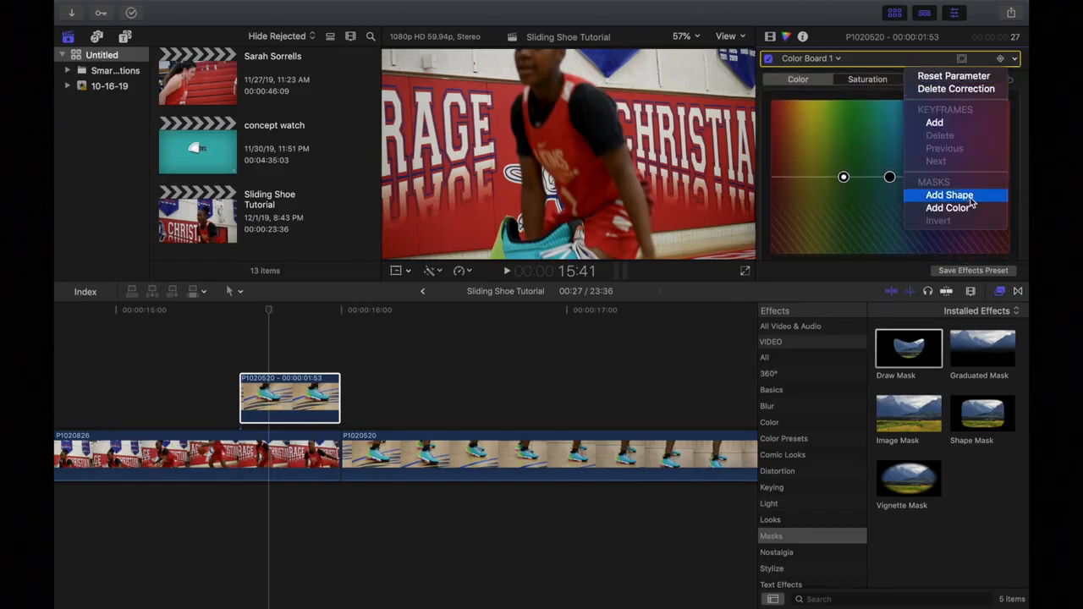
click(955, 123)
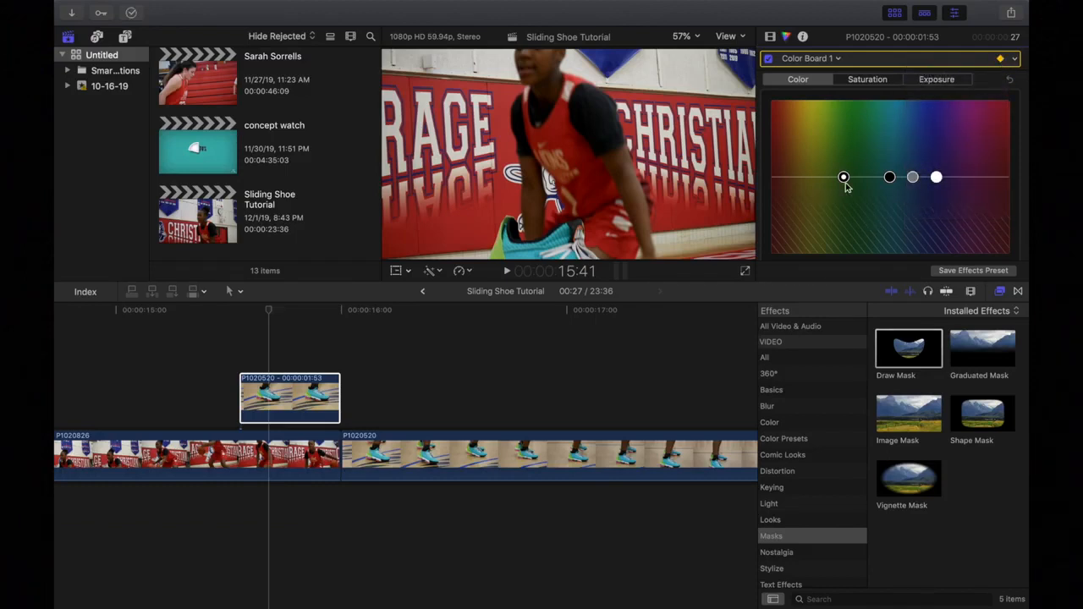
drag(845, 179, 933, 104)
drag(890, 179, 945, 116)
drag(914, 179, 946, 119)
click(930, 79)
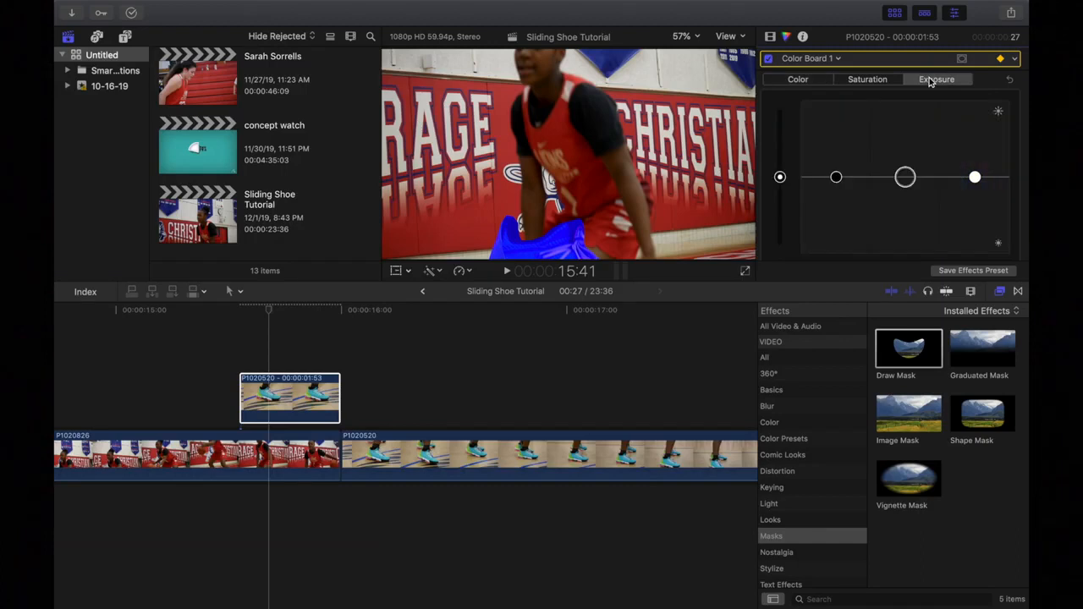
drag(836, 178, 839, 258)
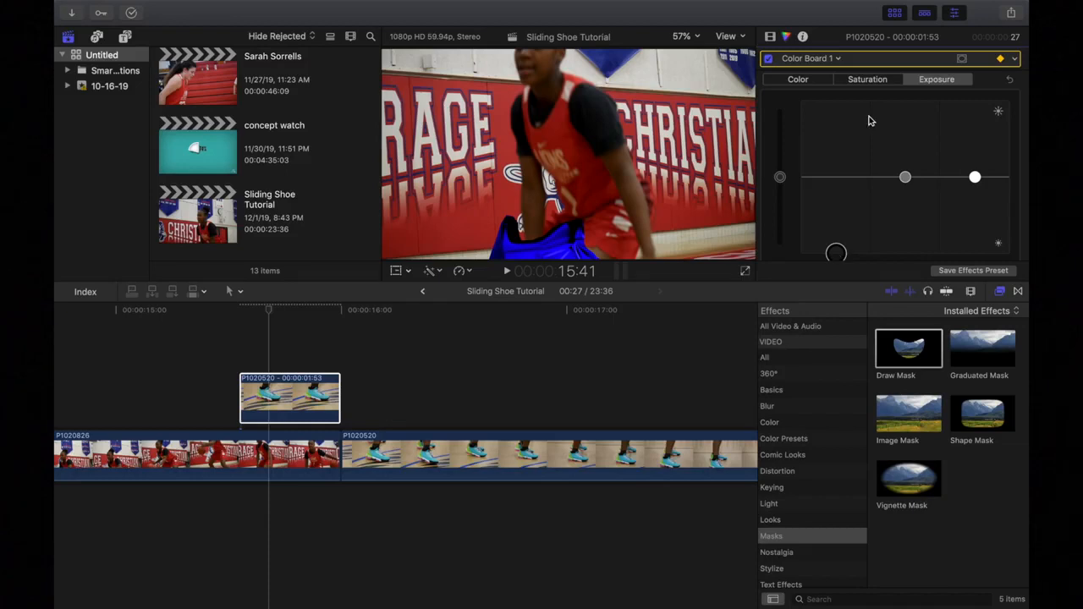
click(818, 82)
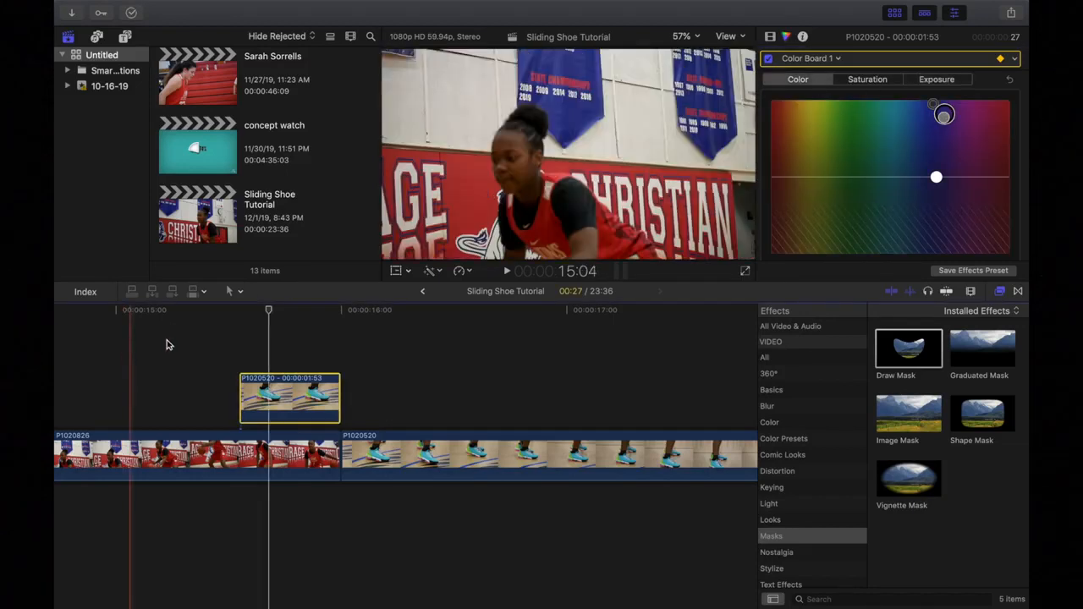
At 15:40, brighten the shoe's exposure and push its colour until it turns bright yellow.
click(269, 313)
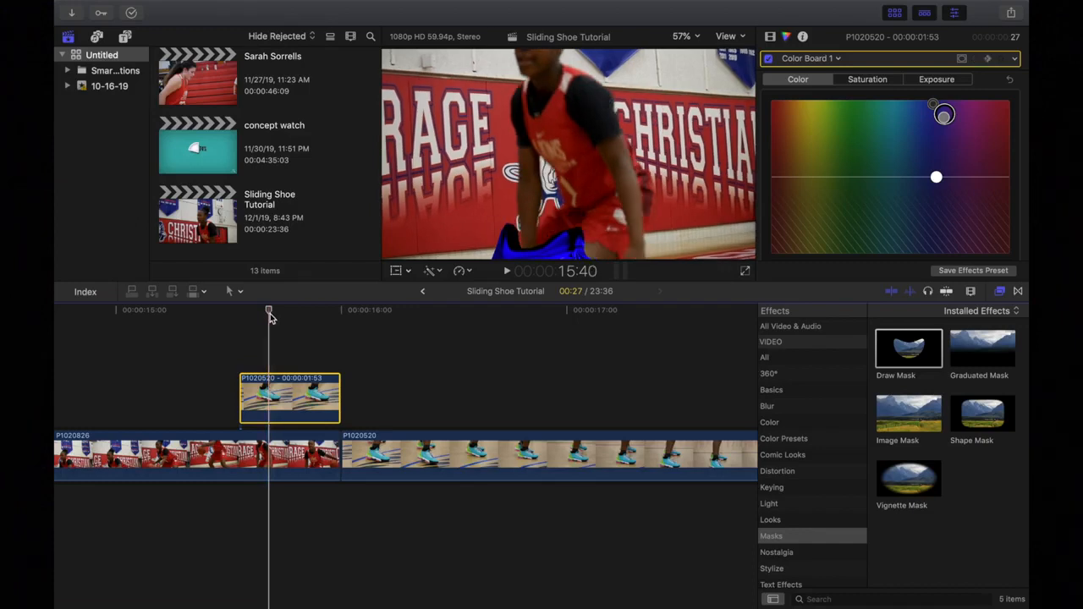
key(Right)
key(Right)
key(Right)
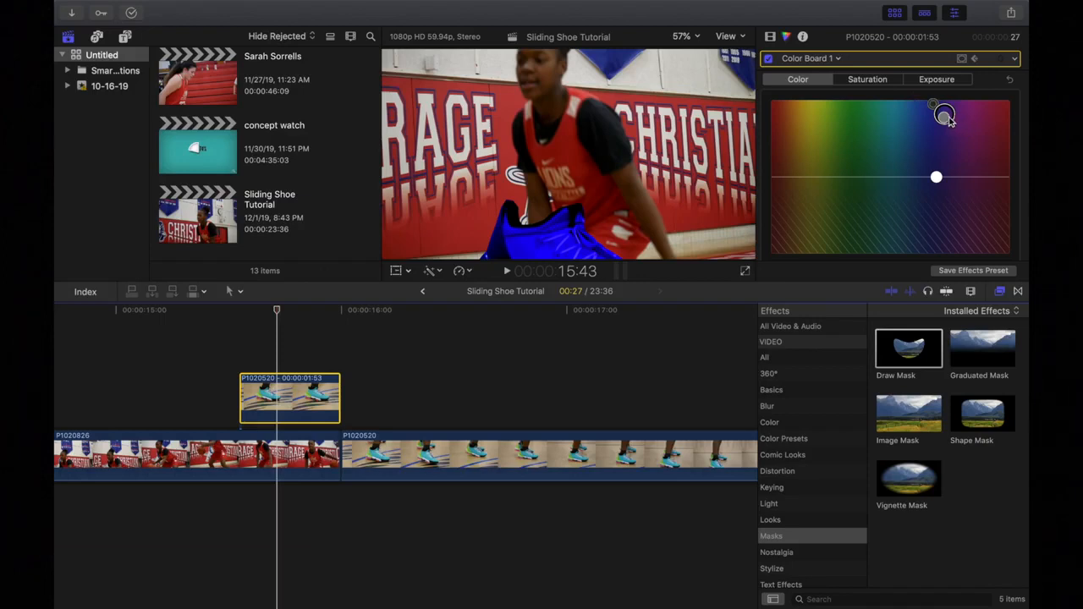
drag(948, 118, 825, 112)
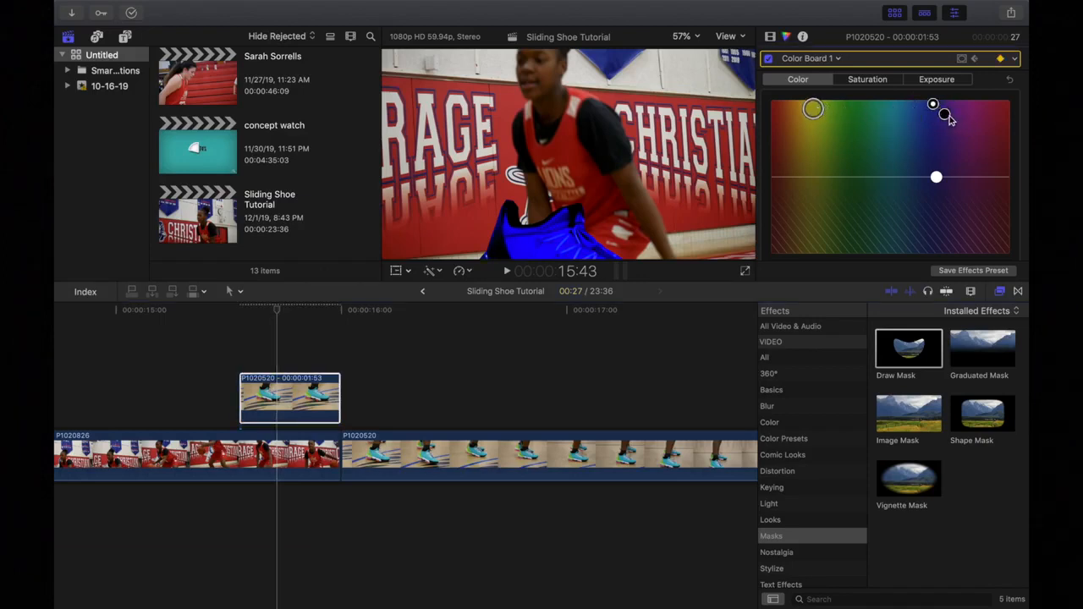
click(936, 79)
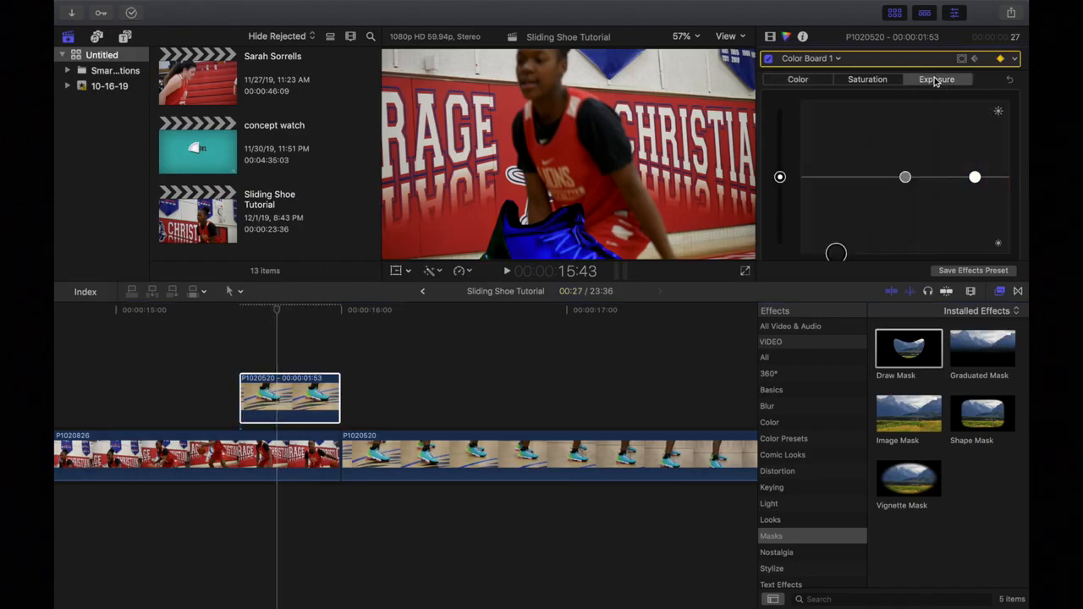
drag(835, 251, 835, 150)
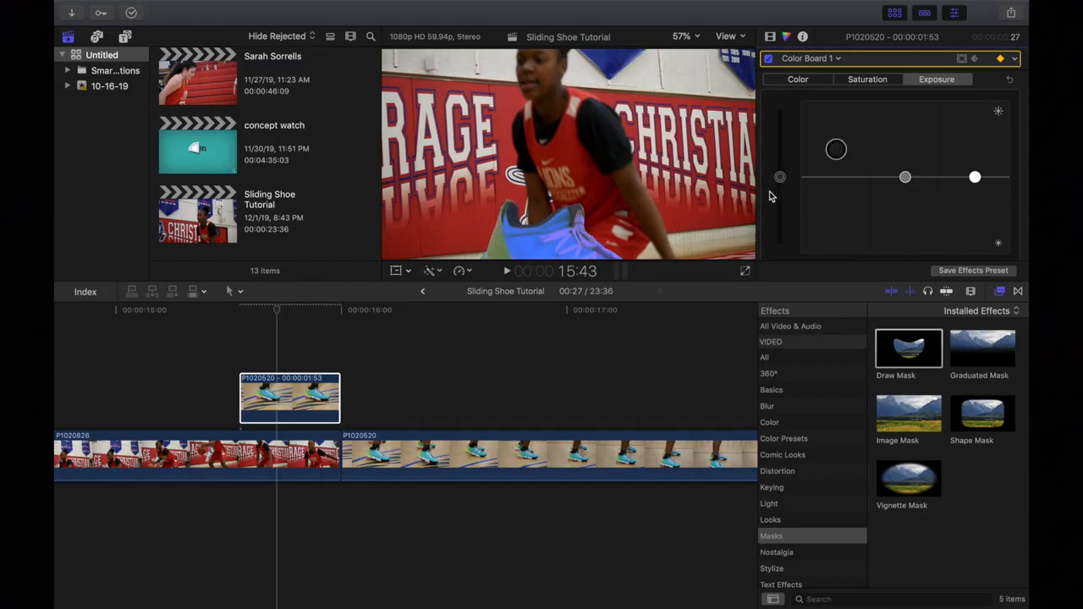
mouse_move(779, 177)
mouse_down()
mouse_move(780, 147)
mouse_move(780, 157)
mouse_up()
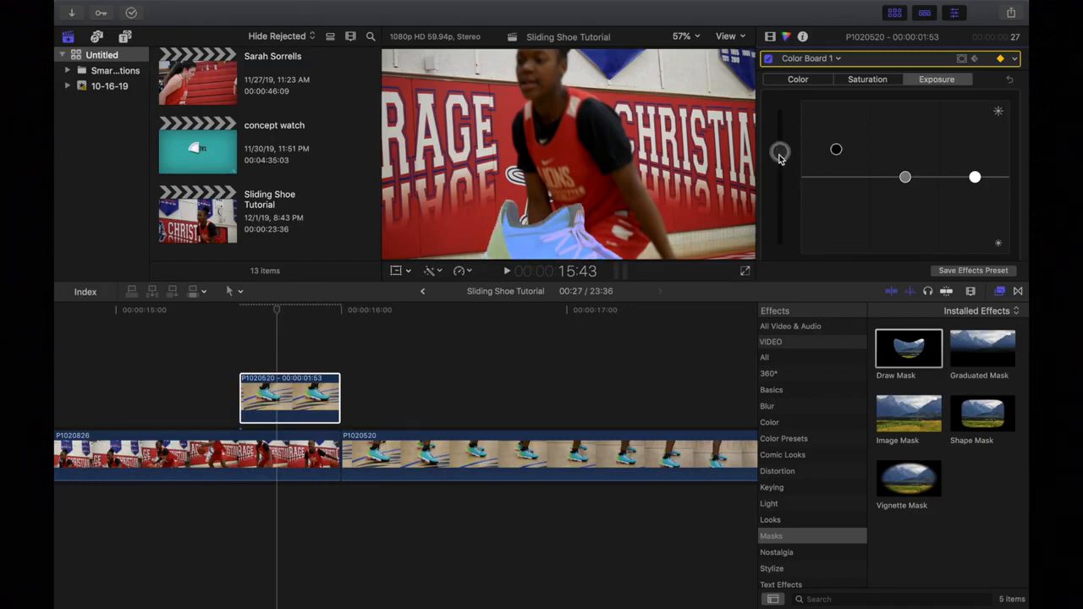
click(815, 83)
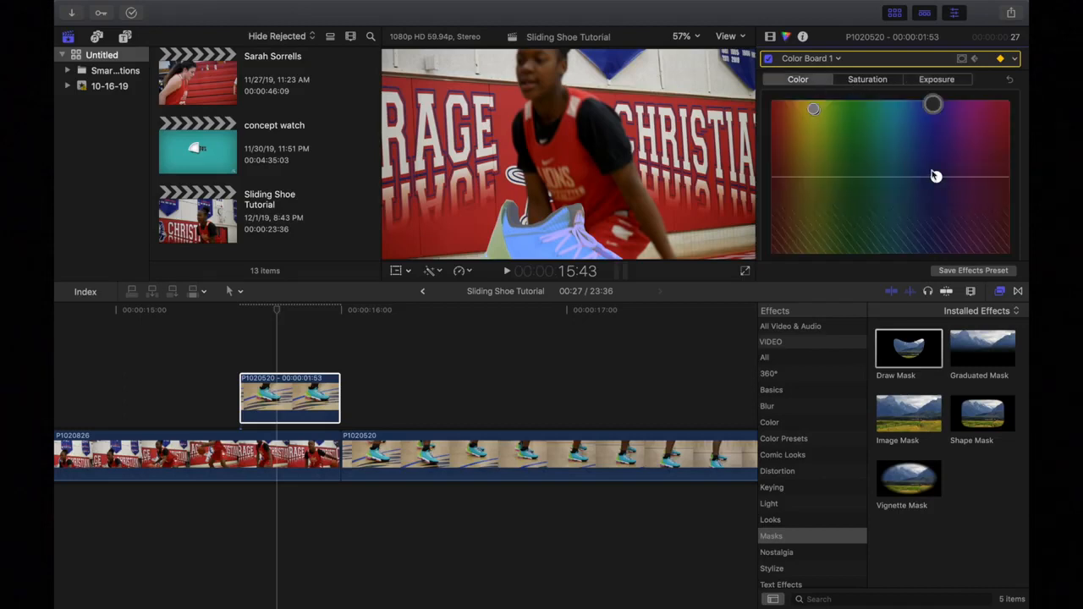
drag(932, 103, 811, 116)
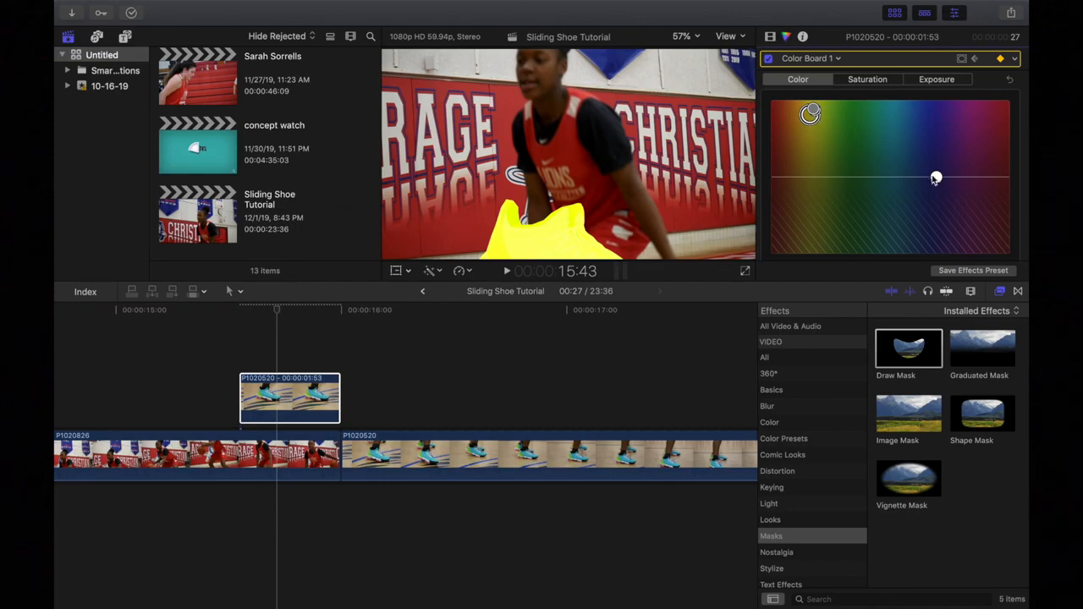
Drag the Color pucks left to shift the shoe from yellow to pinkish orange, previewing frame by frame.
click(280, 329)
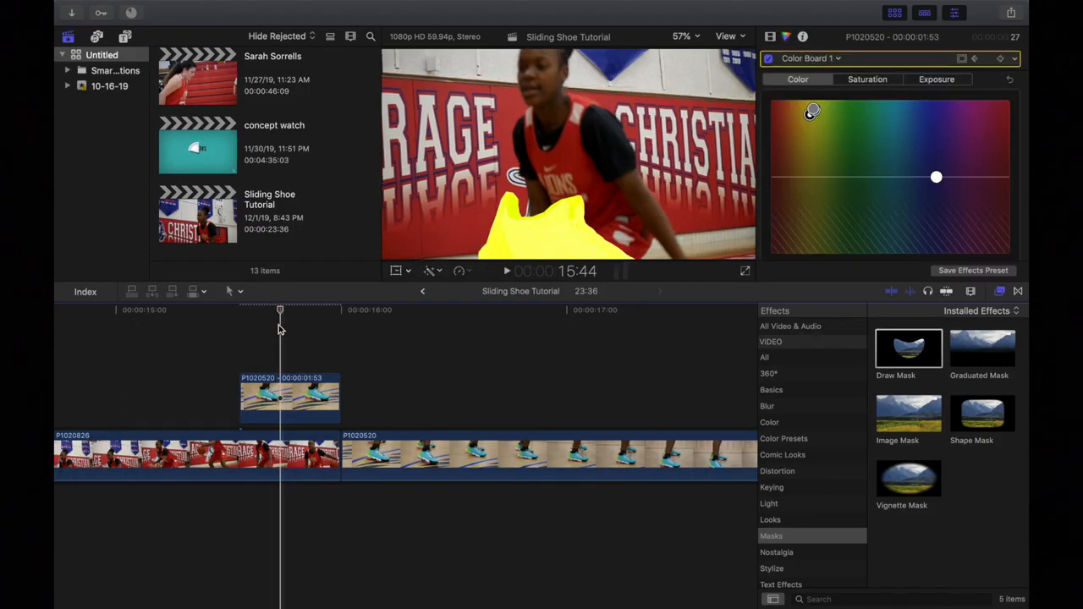
key(Right)
key(Right)
key(Right)
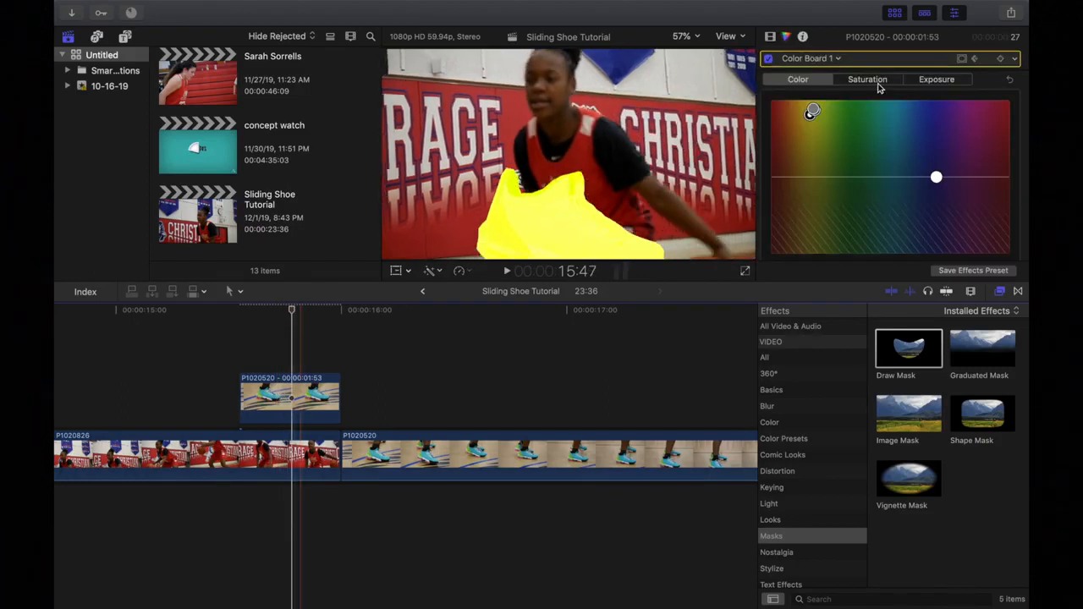
click(812, 110)
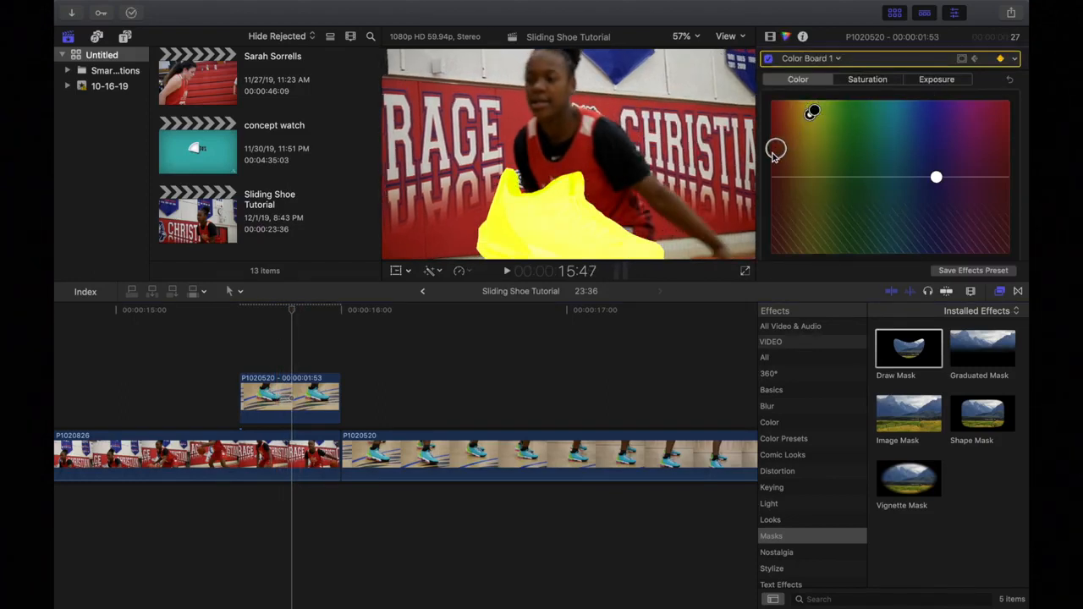
drag(819, 110, 772, 131)
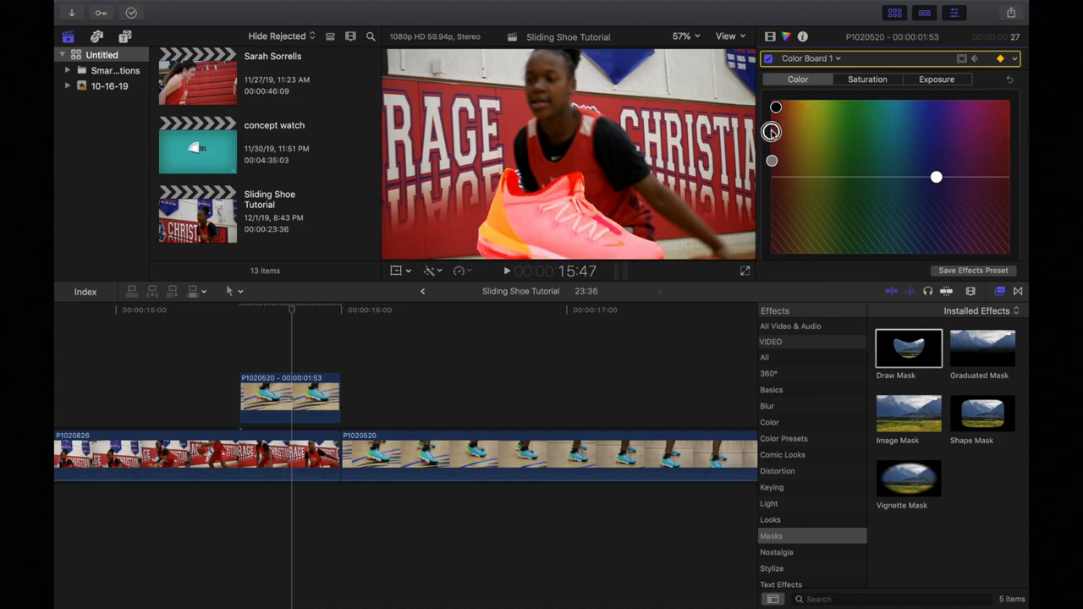
drag(937, 182, 777, 142)
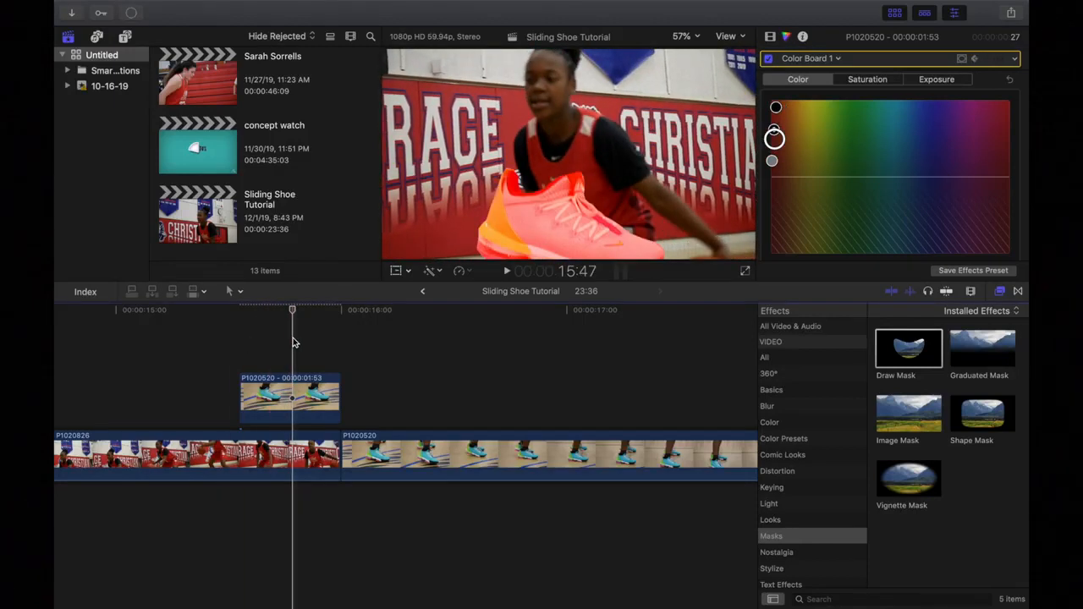
key(Right)
key(Right)
key(Right)
key(Right)
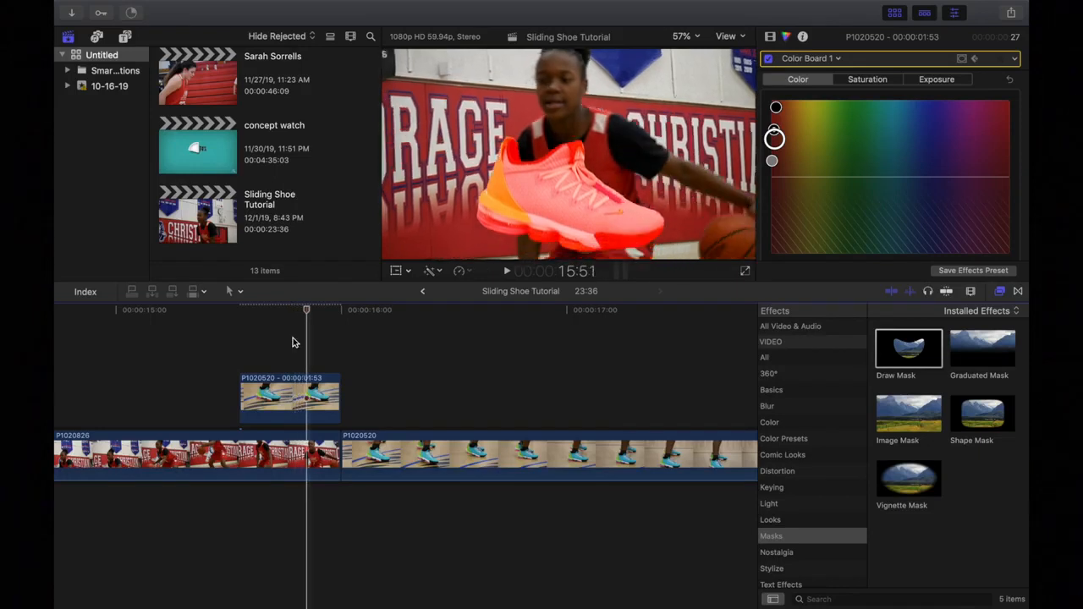
Raise the shoe's overall and highlight saturation, brighten midtones, darken shadows, and tint midtones yellow-orange.
click(867, 83)
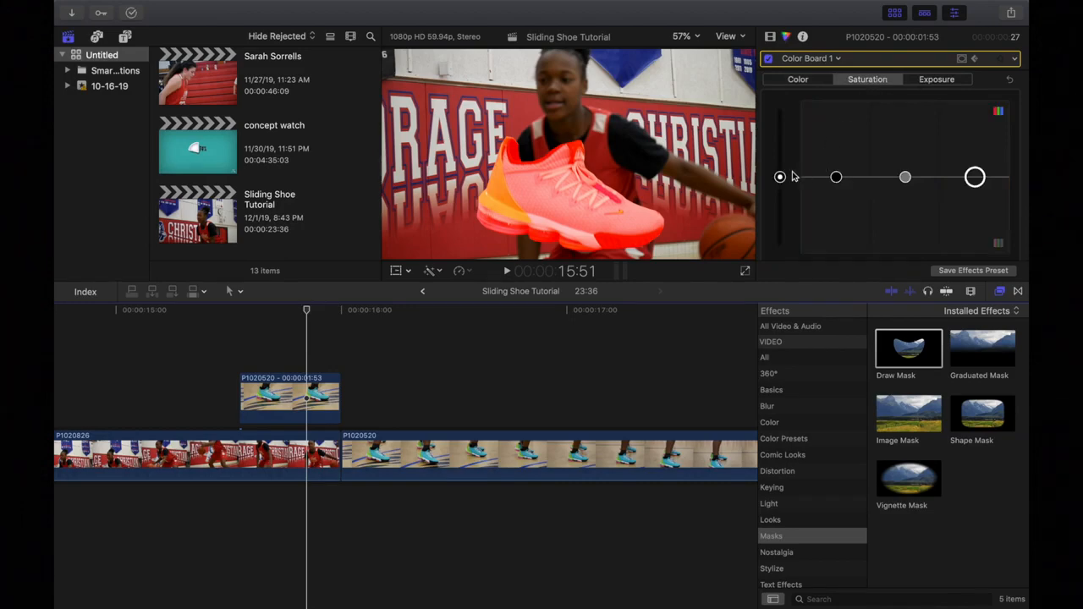
drag(778, 177, 785, 127)
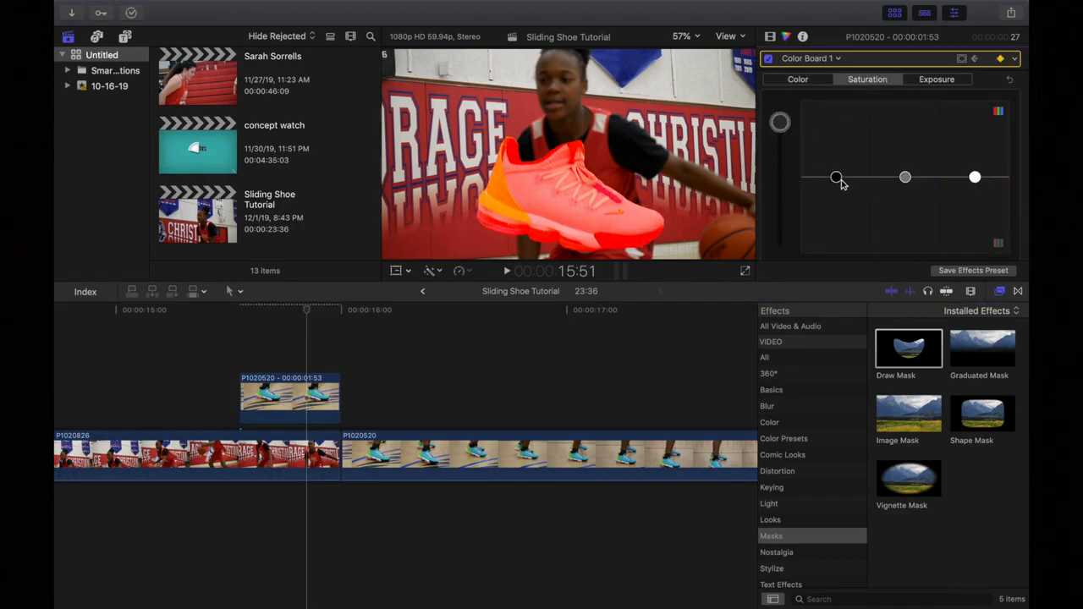
drag(840, 184, 835, 247)
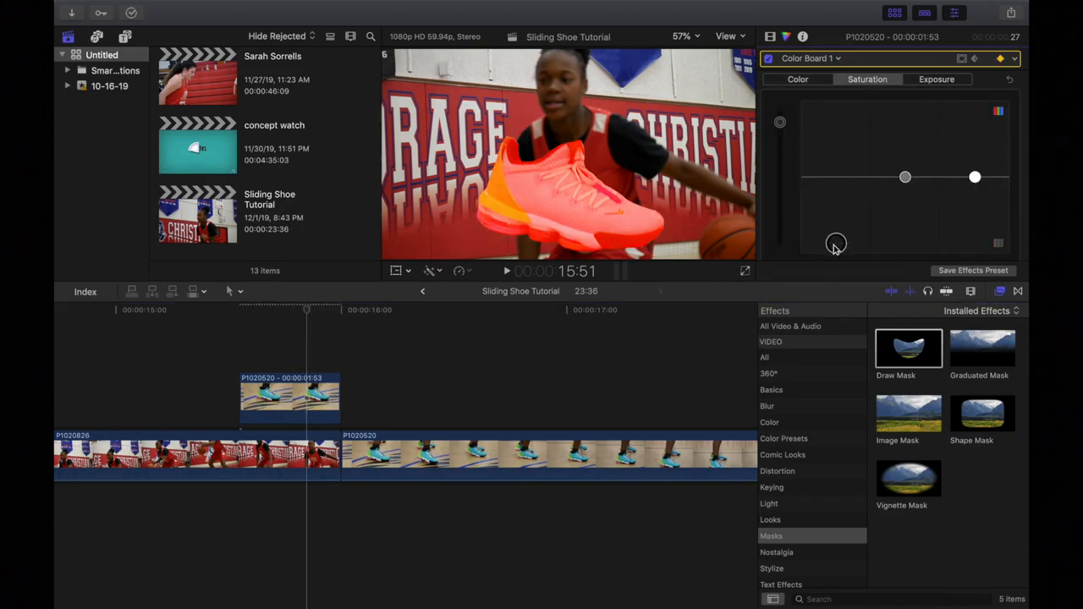
drag(975, 178, 974, 150)
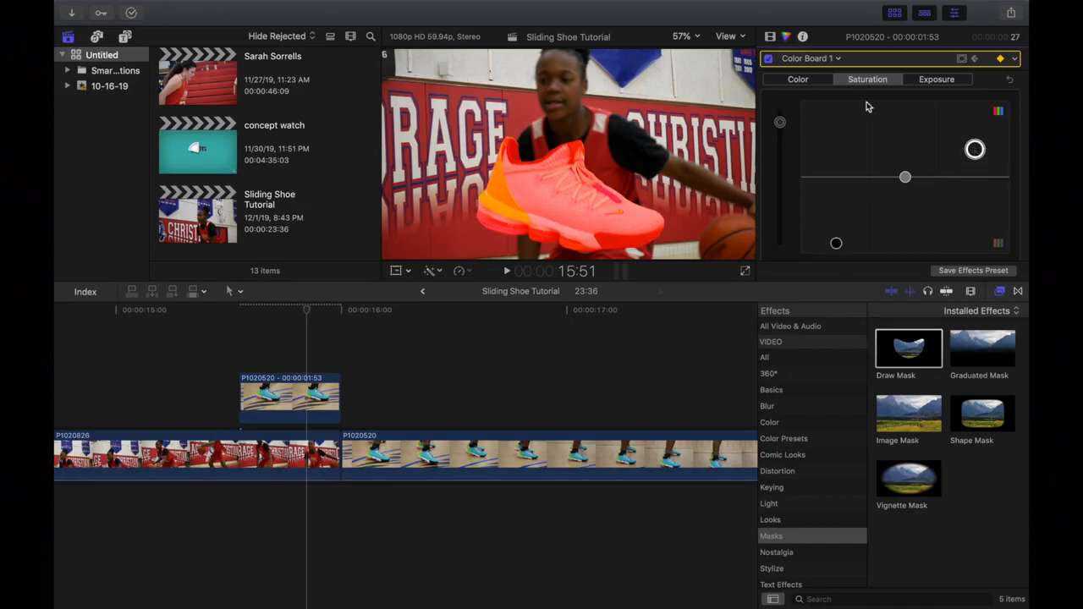
click(936, 81)
drag(905, 178, 904, 132)
drag(837, 151, 833, 212)
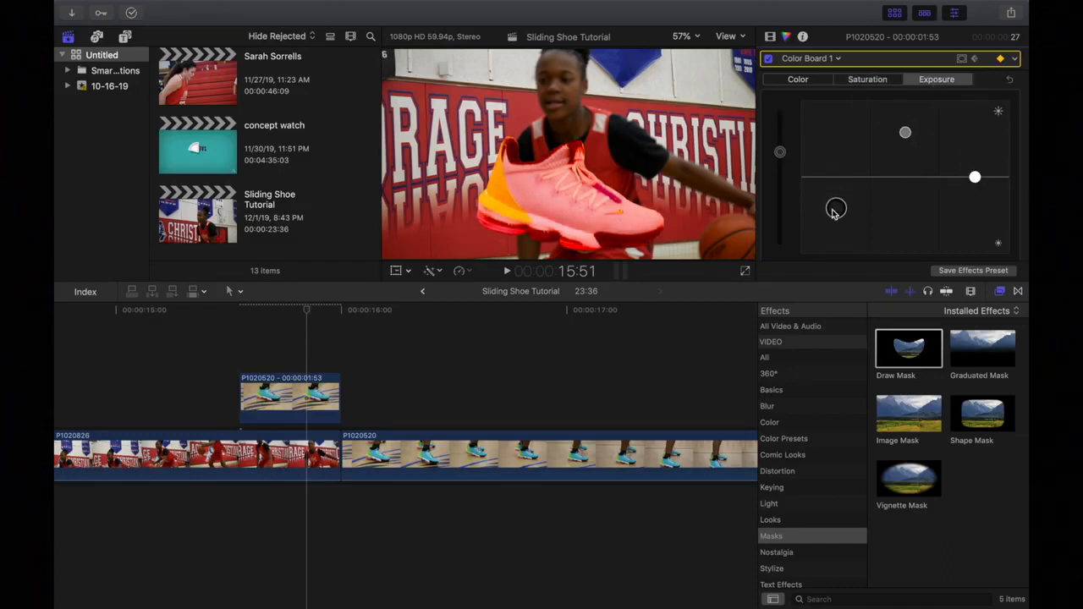
click(815, 82)
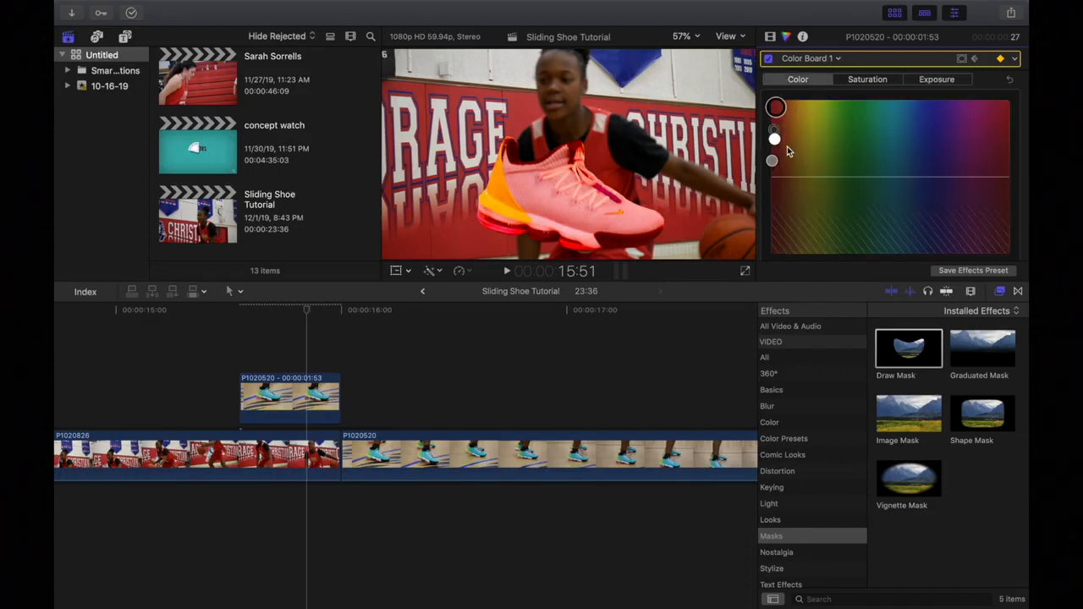
drag(774, 139, 996, 241)
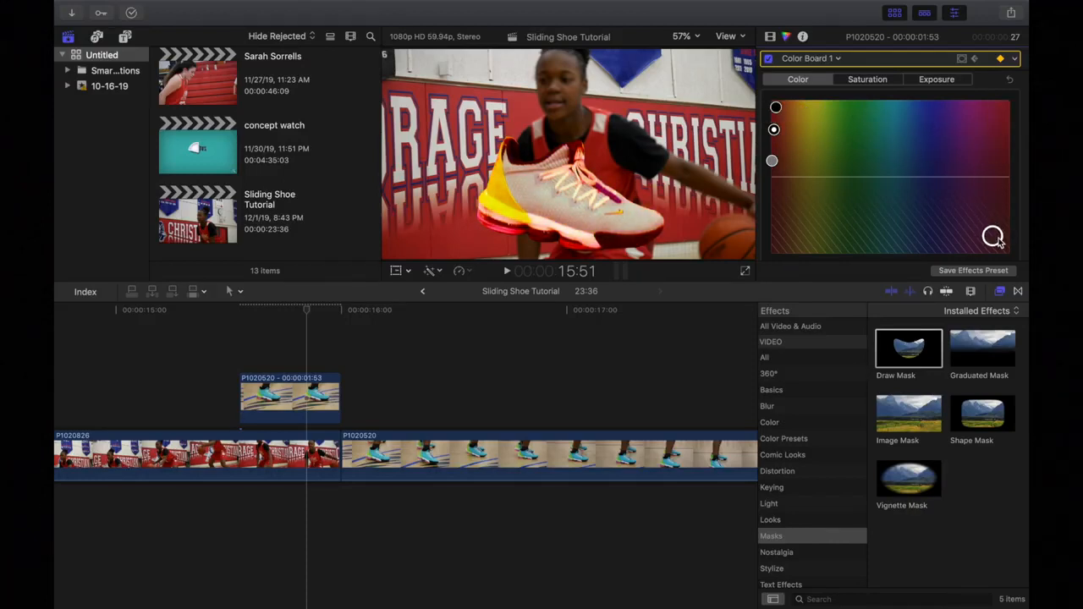
drag(772, 159, 775, 107)
Boost highlight and midtone saturation, then scrub into the shoe clip to review the vivid orange.
click(868, 79)
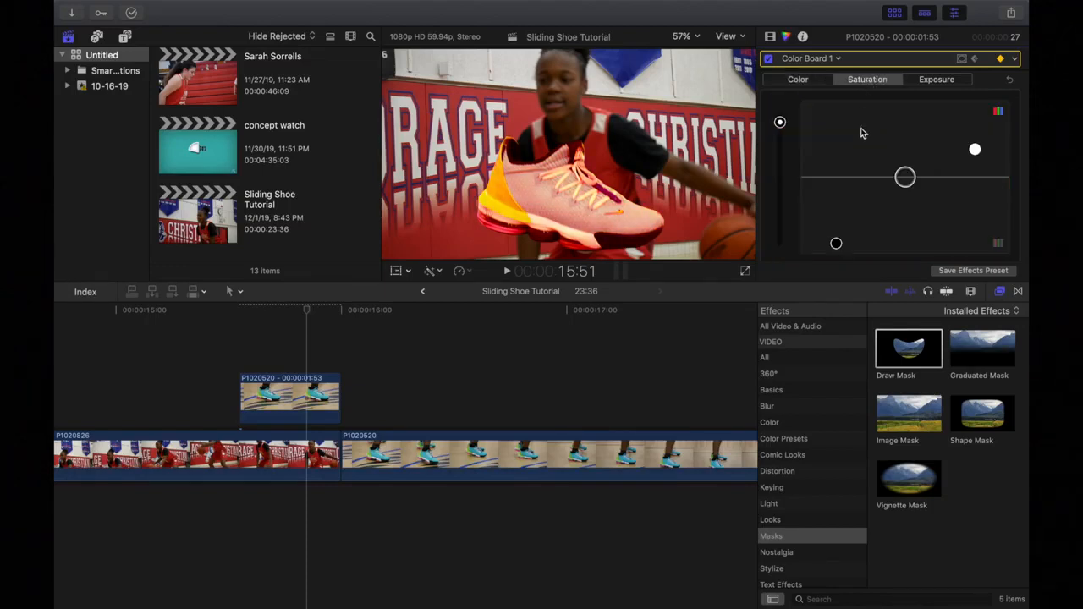
drag(976, 153, 982, 64)
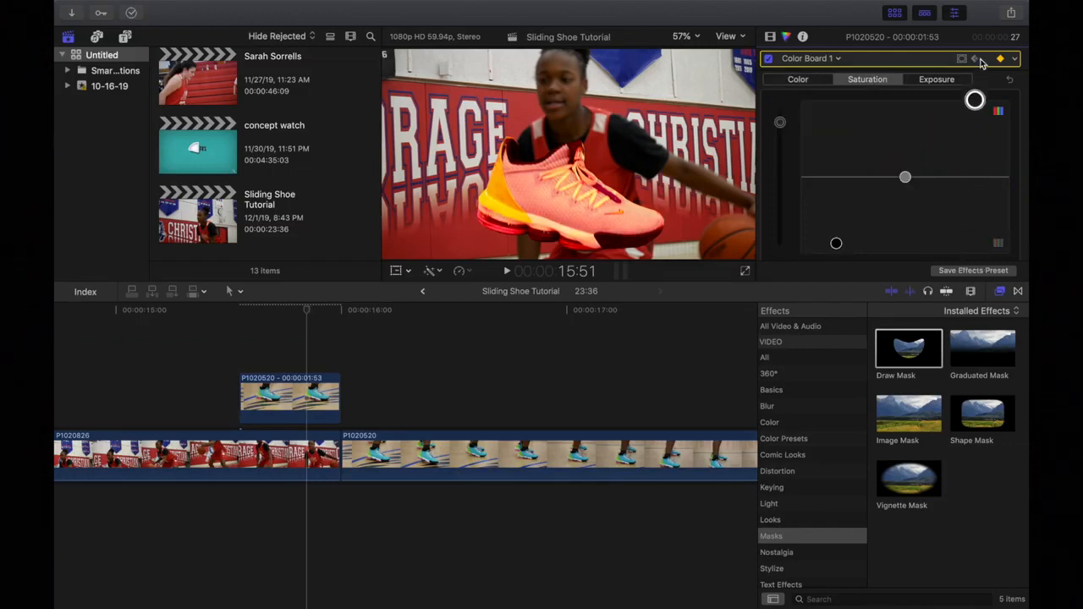
drag(905, 177, 906, 122)
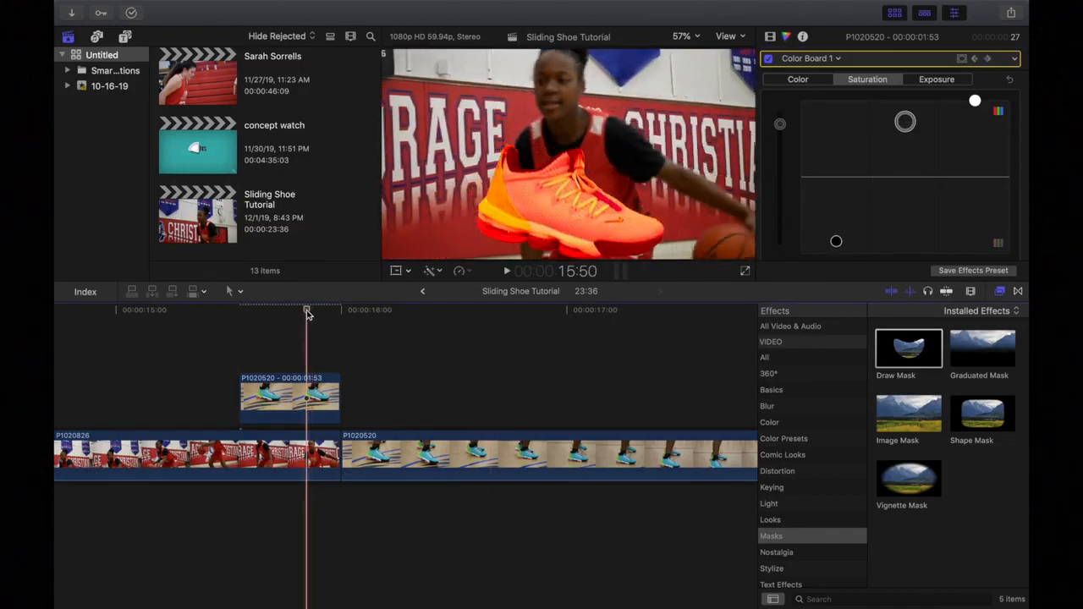
click(307, 312)
drag(307, 313, 309, 313)
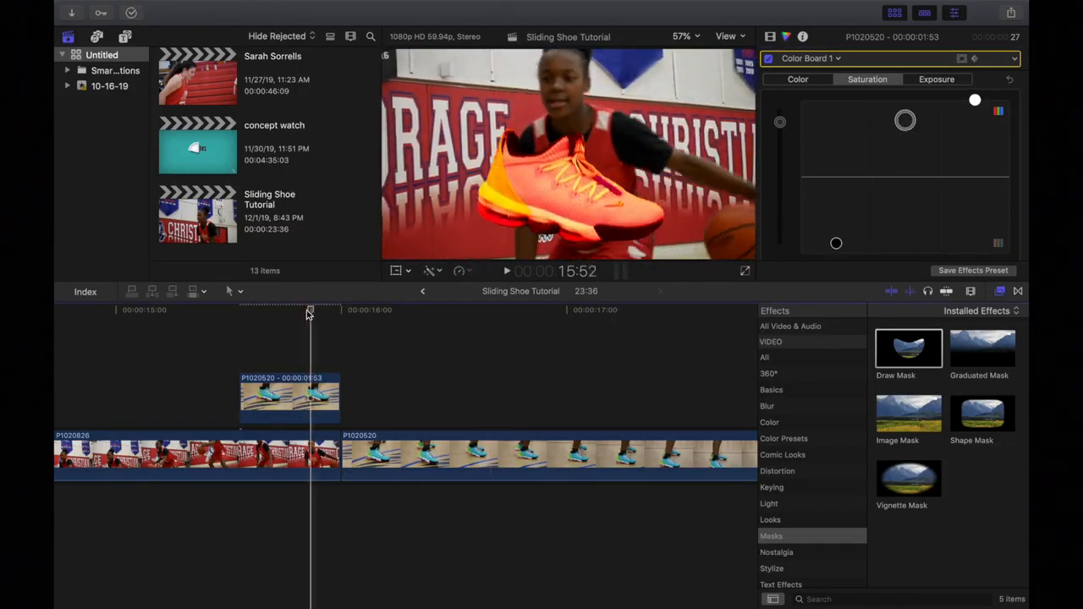
key(Right)
key(Right)
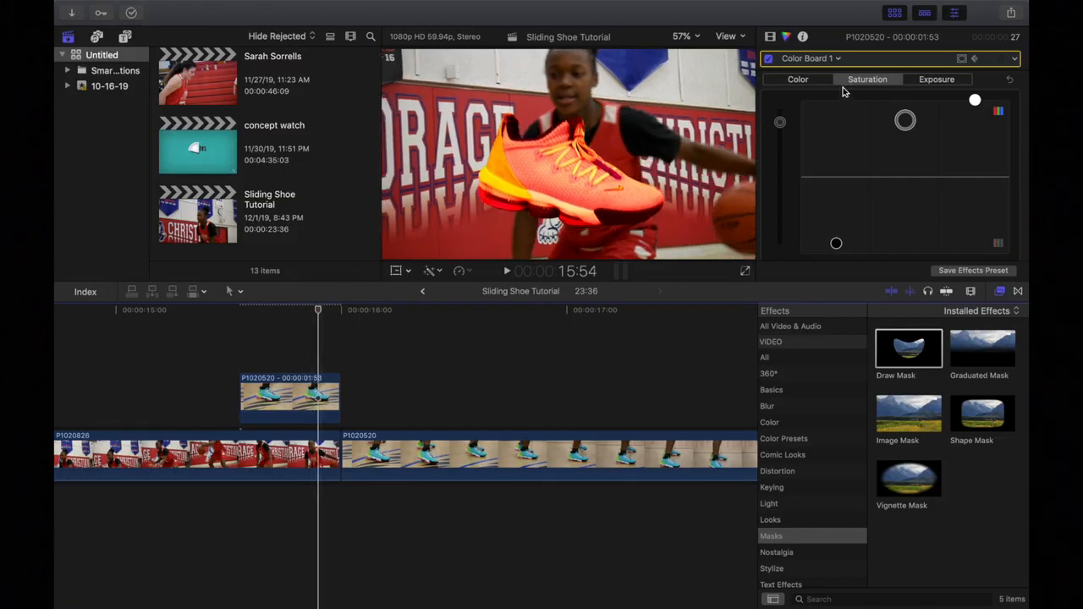
click(799, 80)
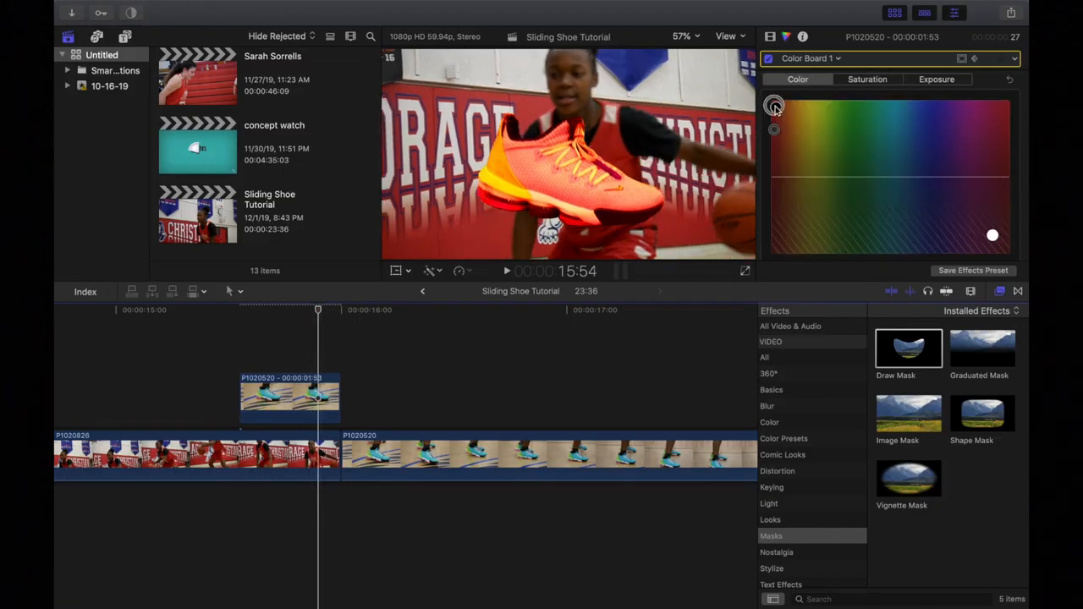
Shift the shoe from orange to yellow-green and step forward two frames to check it.
drag(775, 107, 867, 156)
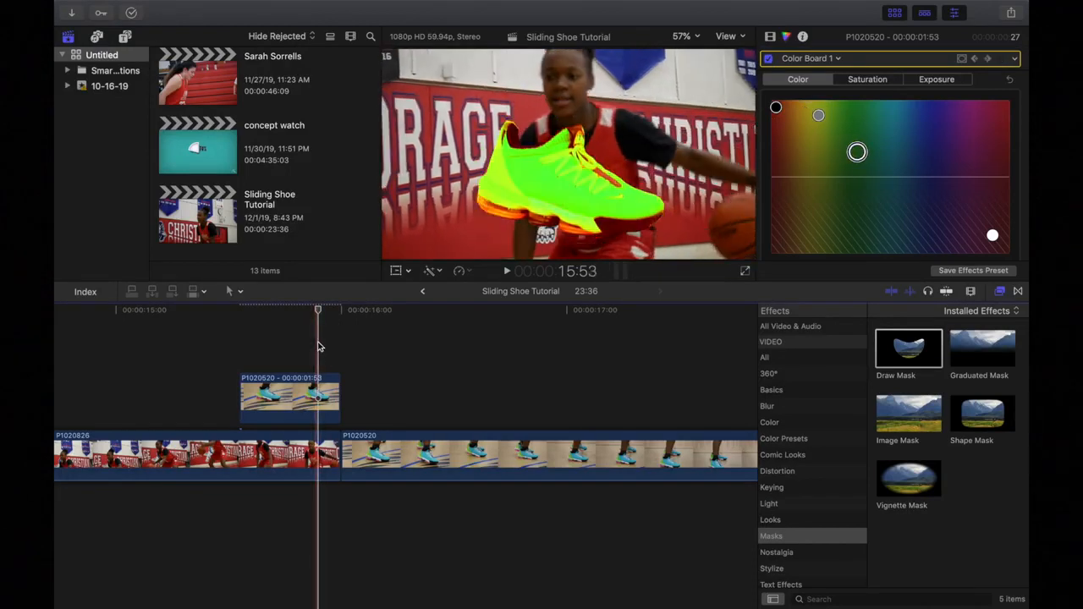
key(Right)
key(Right)
key(Right)
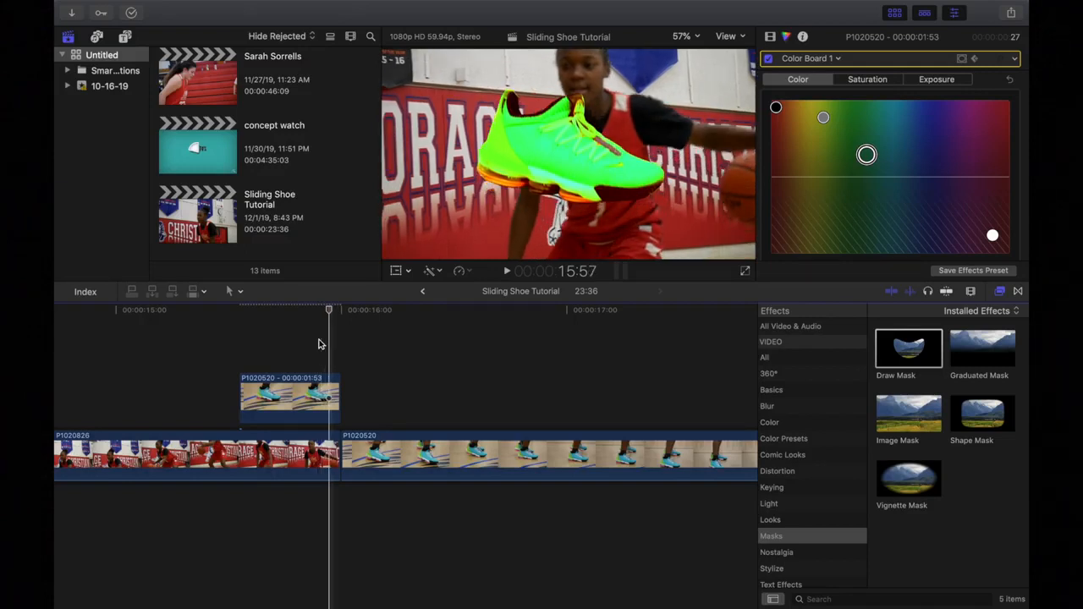
key(Right)
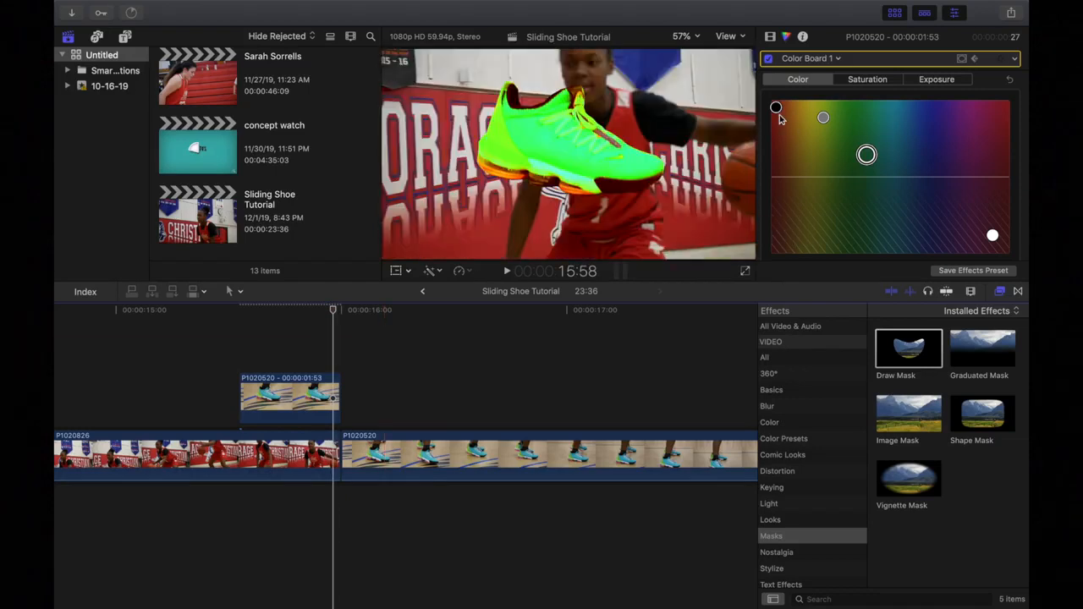
Tint the shoe cyan-blue with pink highlights, then play back from 15:29 before it appears.
drag(776, 109, 786, 244)
drag(868, 154, 986, 124)
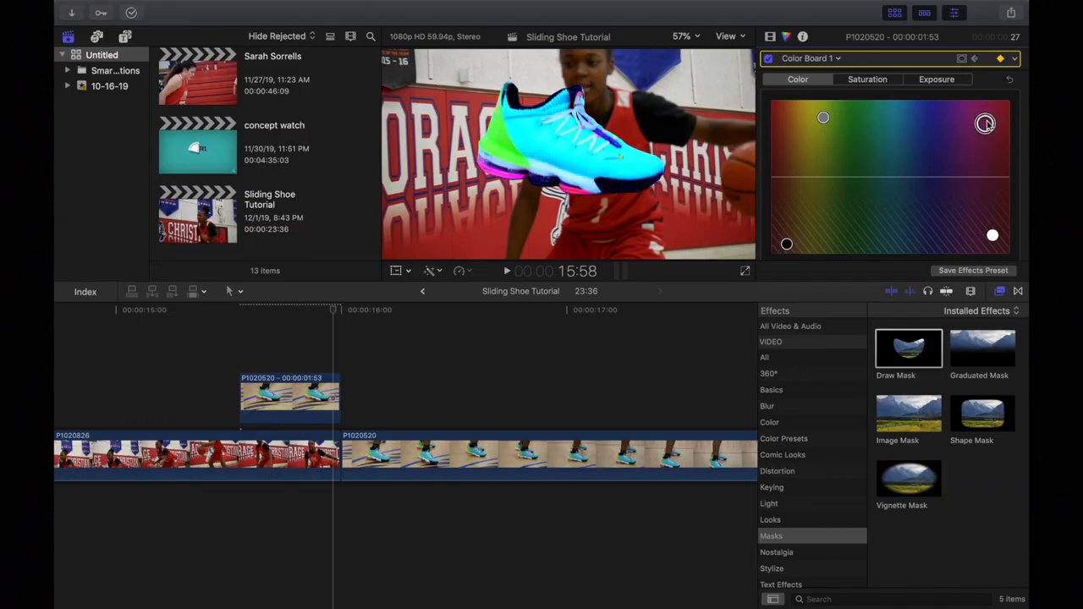
drag(996, 242, 835, 276)
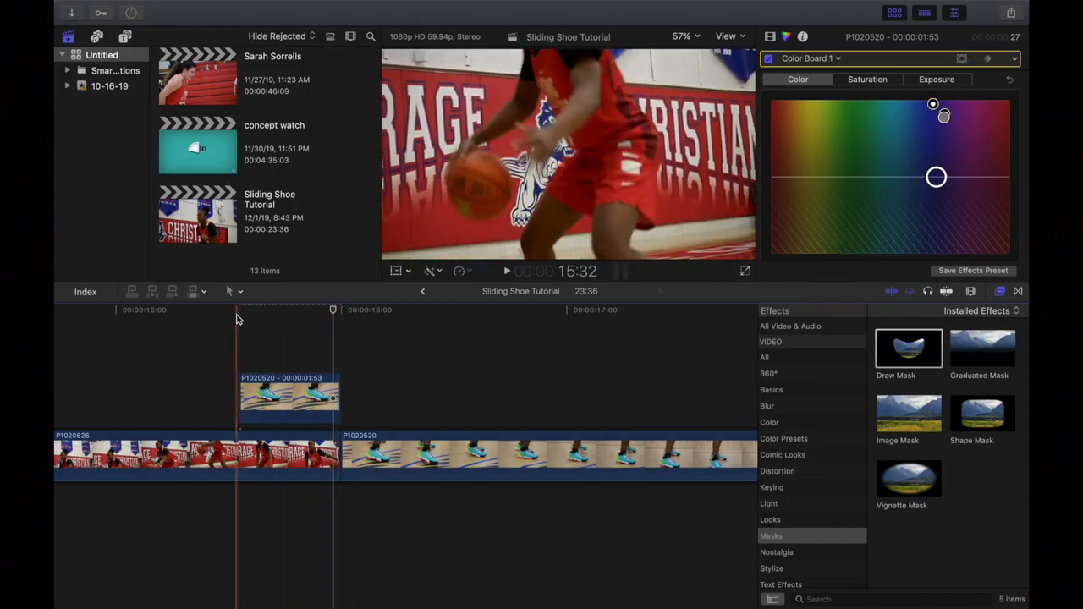
click(226, 314)
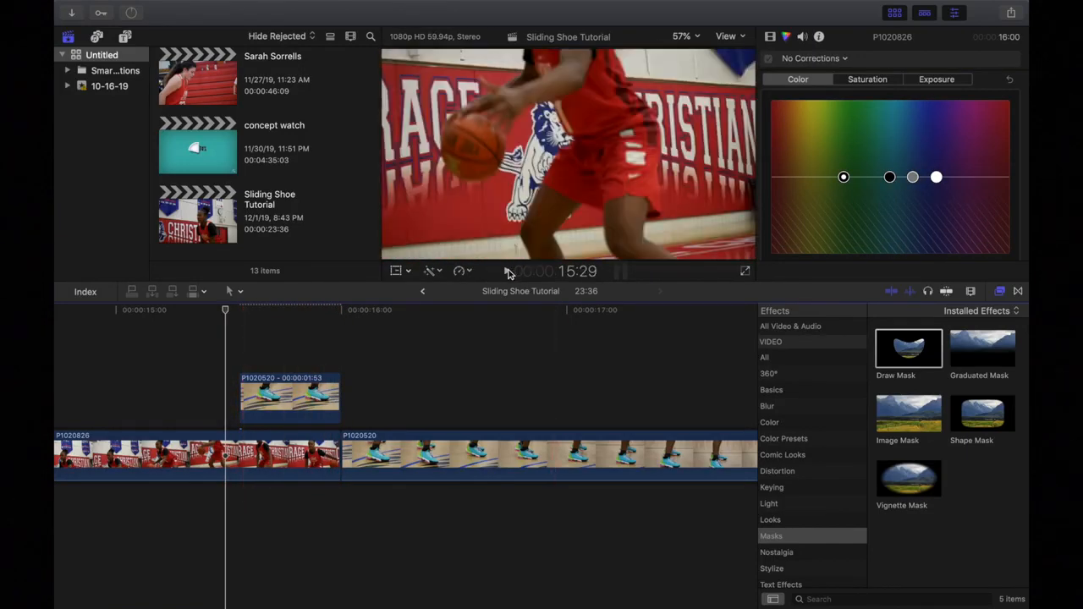
click(508, 272)
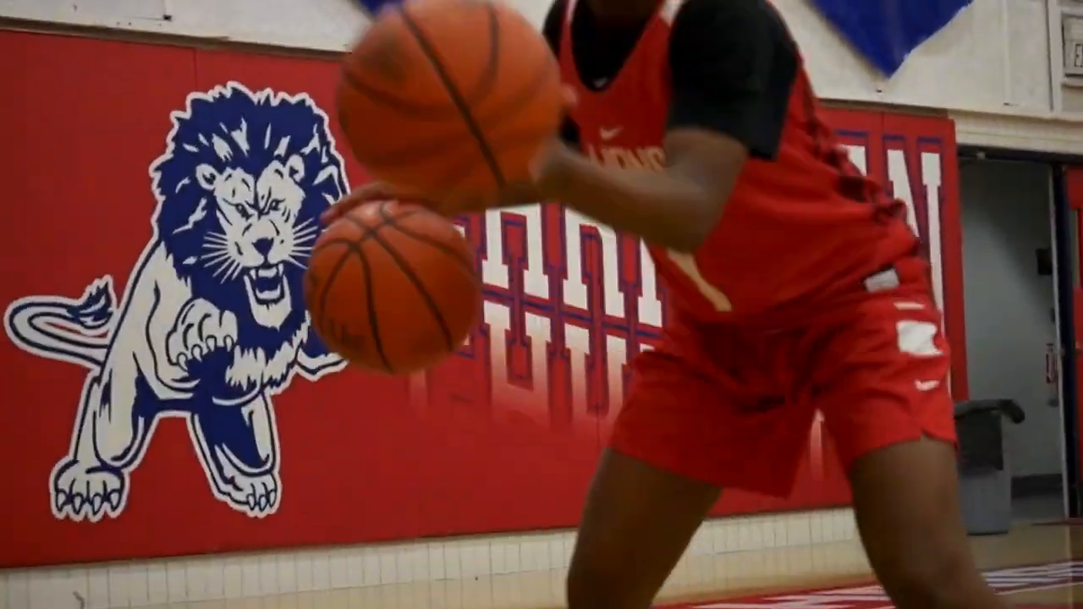